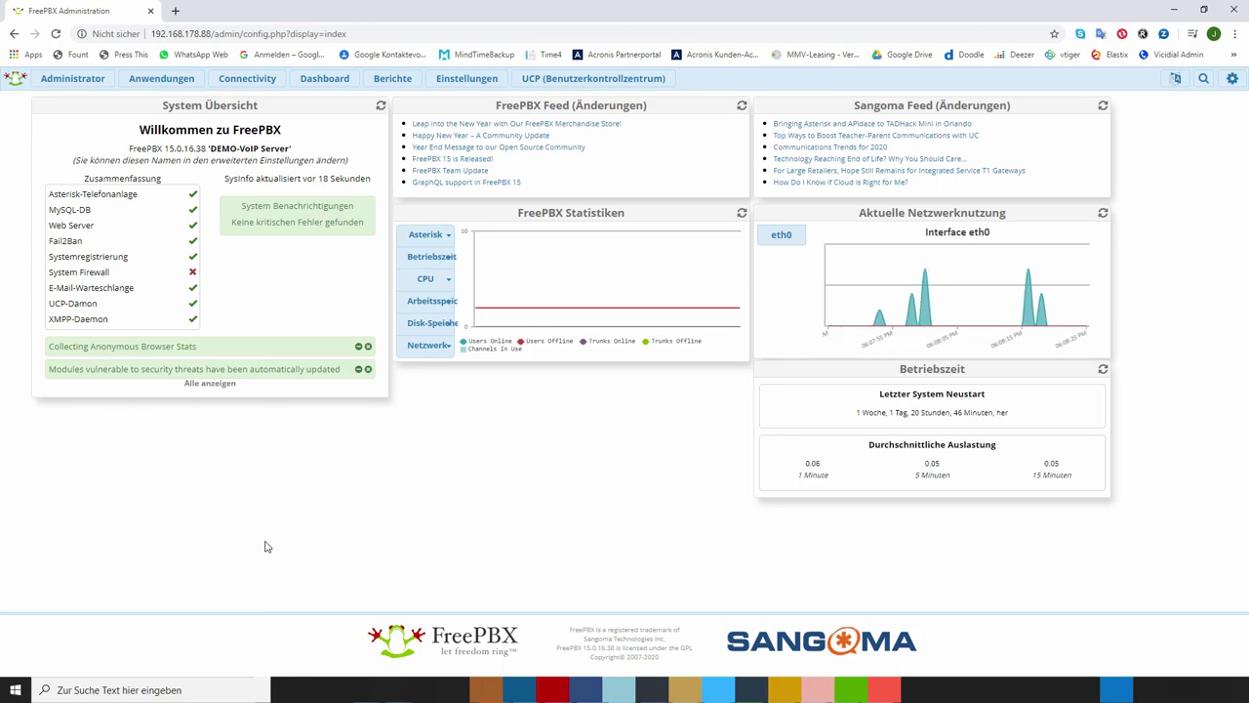
Open the system recordings (Systemaufzeichnungen) and start adding a new recording.
left_click(67, 84)
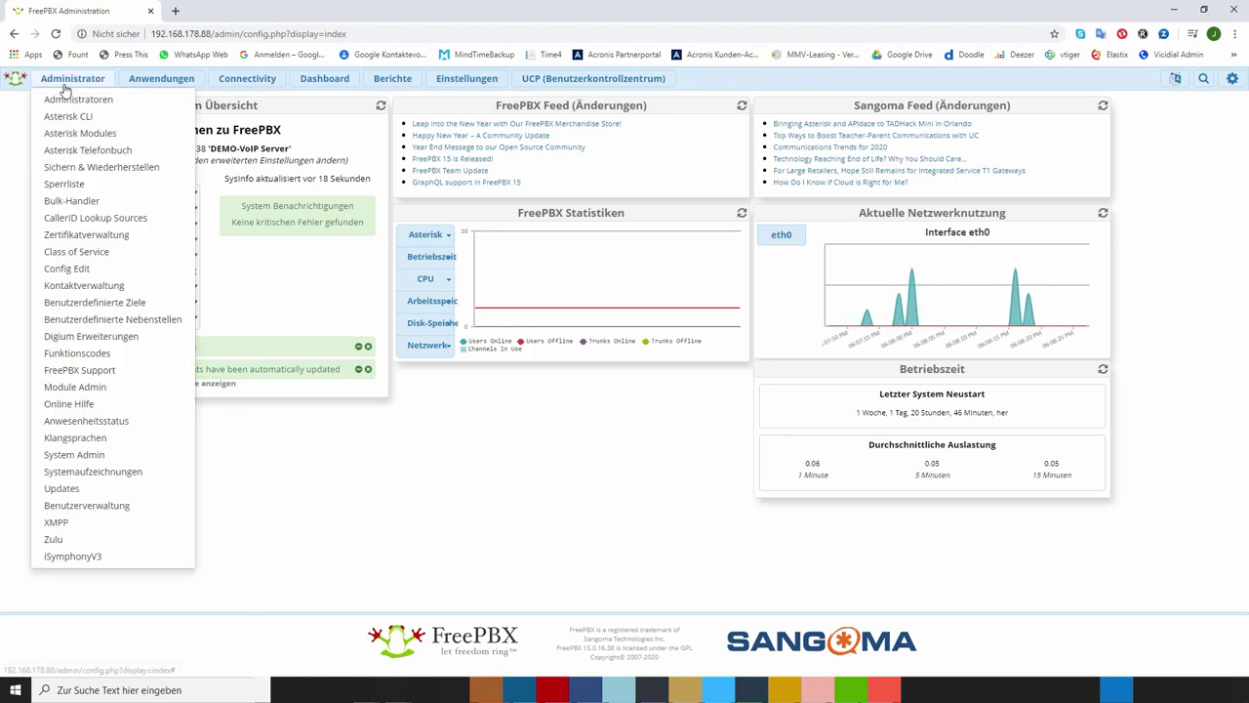
left_click(87, 474)
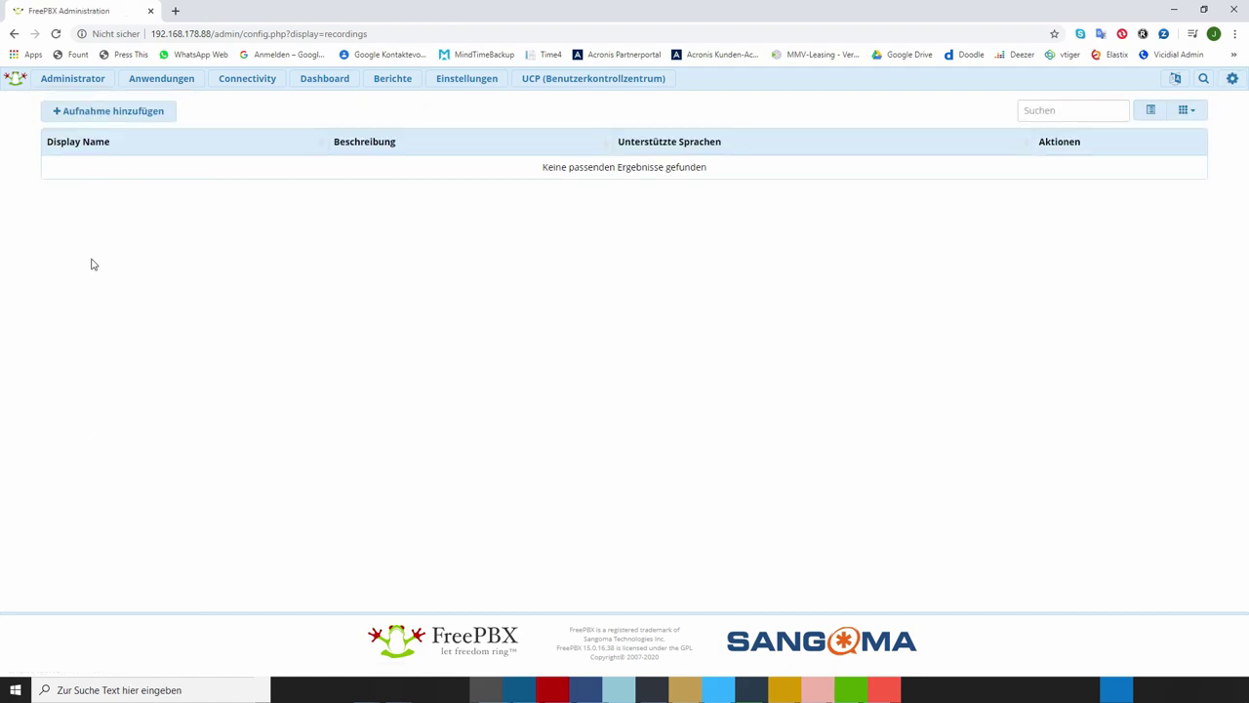
left_click(97, 117)
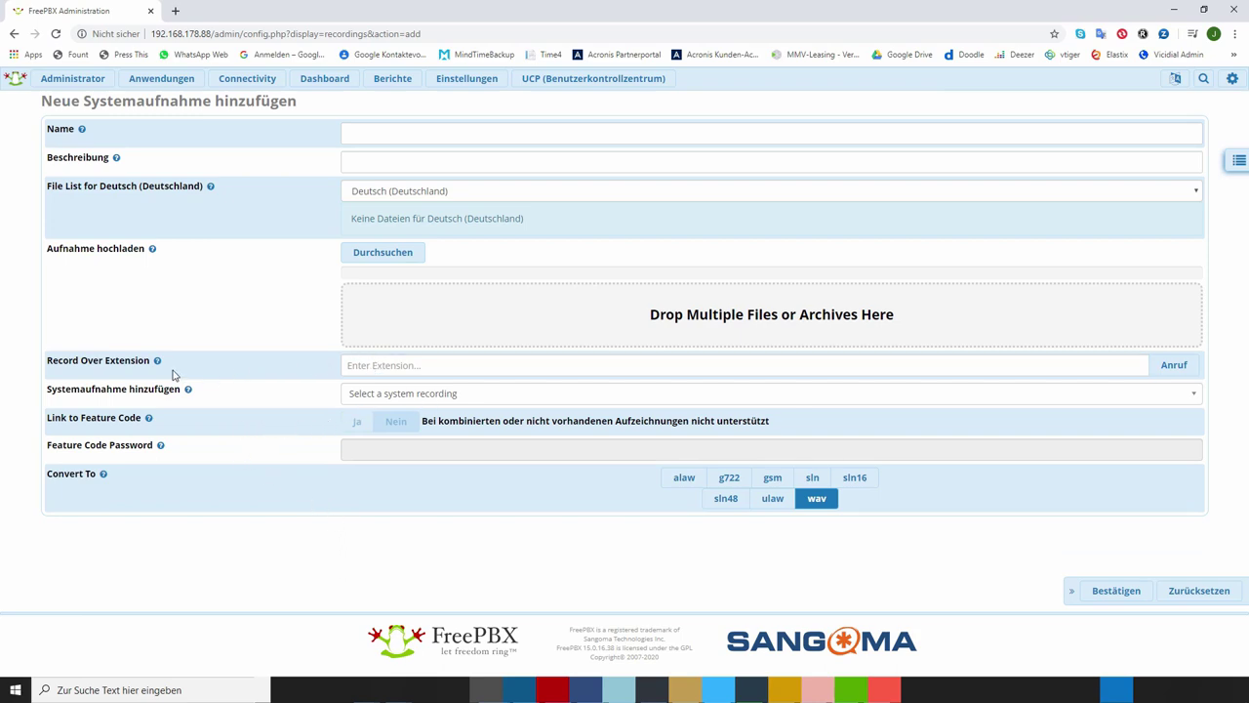
left_click(381, 365)
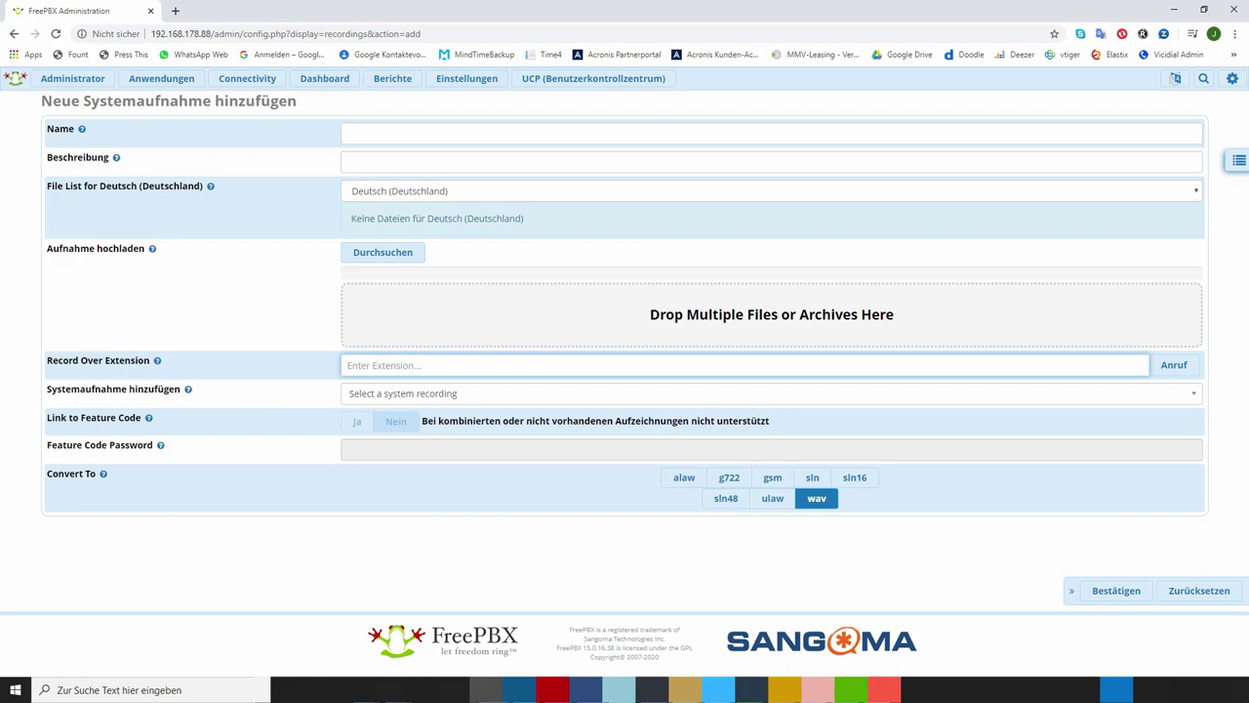
Upload the audio file Ansage Klingelgruppe.m4a from the file explorer into the new recording and play it back.
left_click_drag(0, 196, 688, 196)
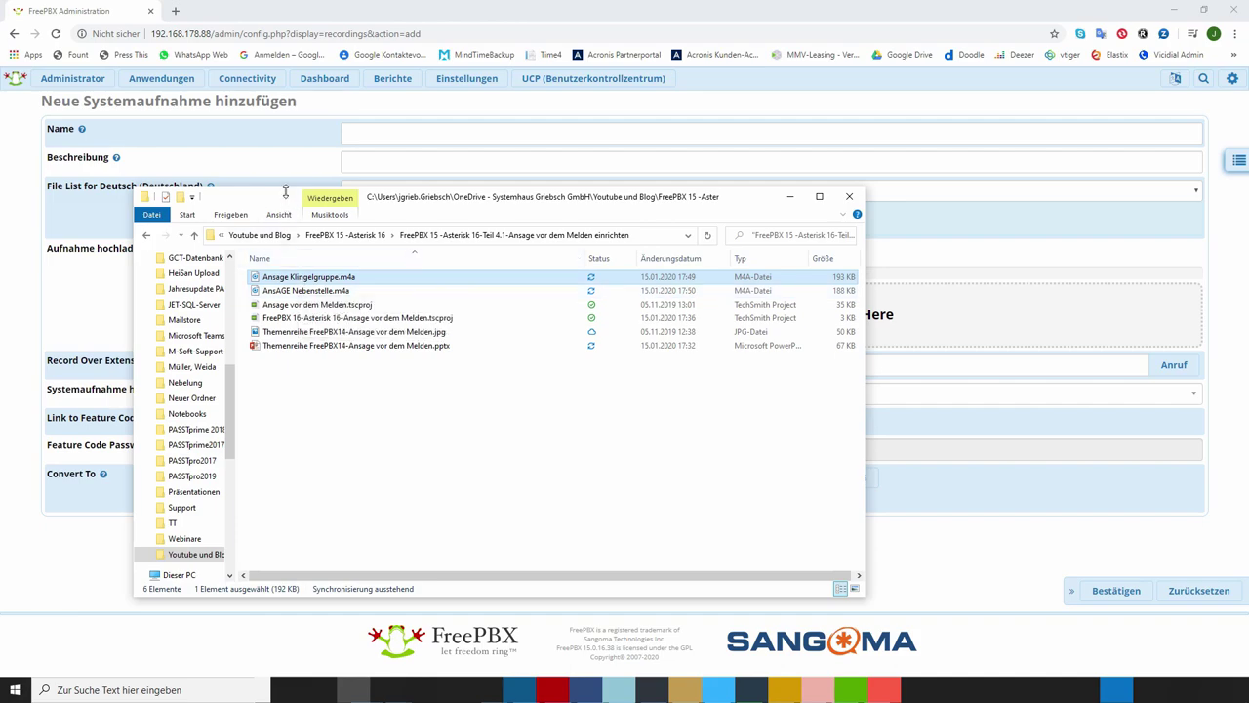
left_click_drag(285, 191, 154, 291)
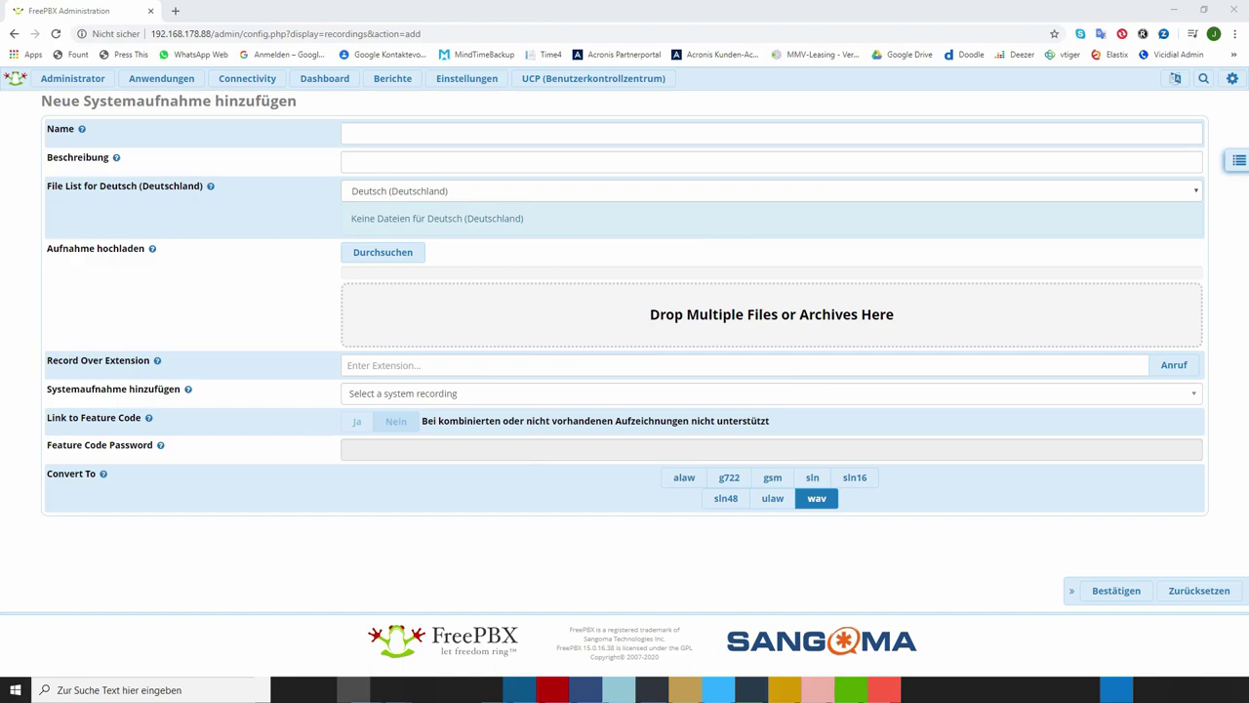
left_click_drag(323, 297, 438, 330)
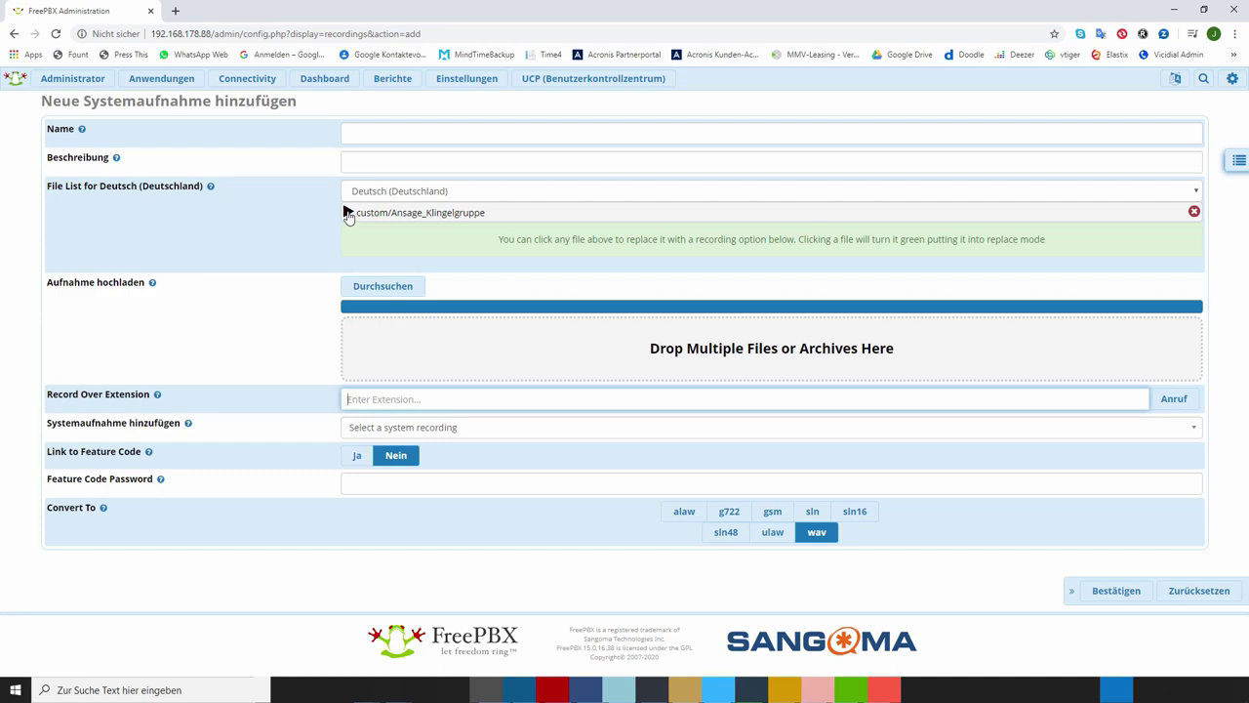
left_click(347, 214)
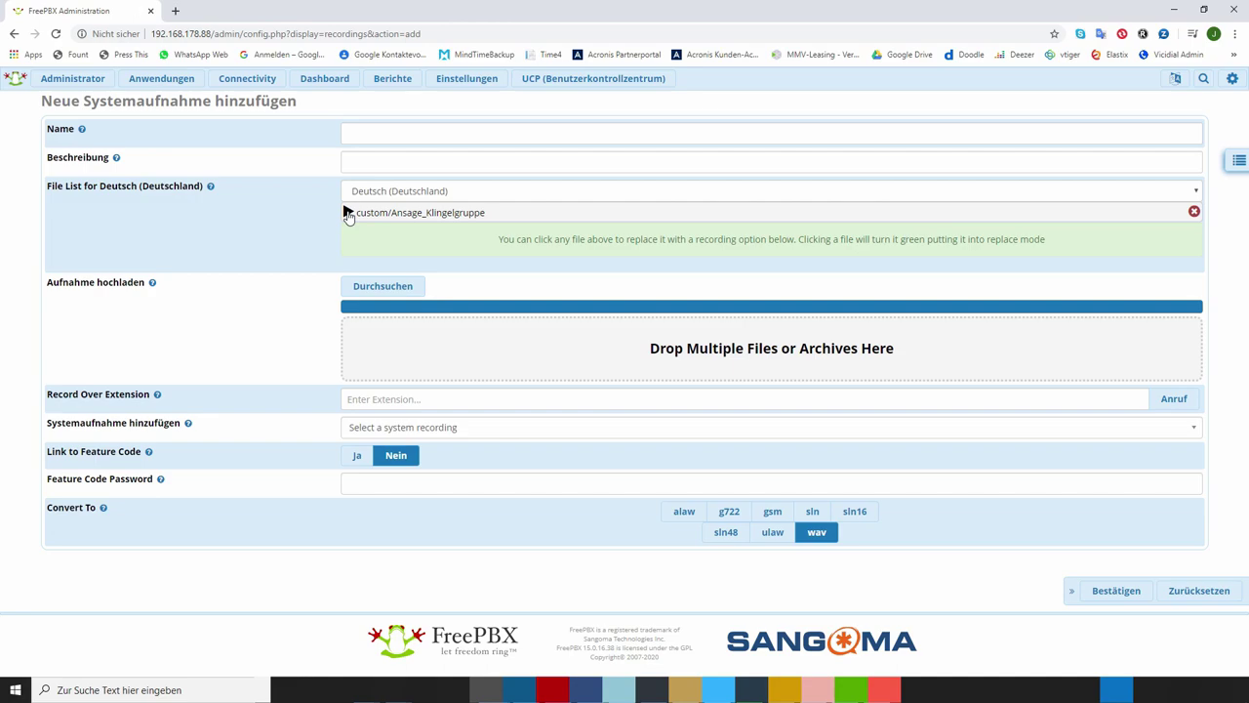
Name the new system recording "Ansage Klingelgruppe".
left_click(372, 137)
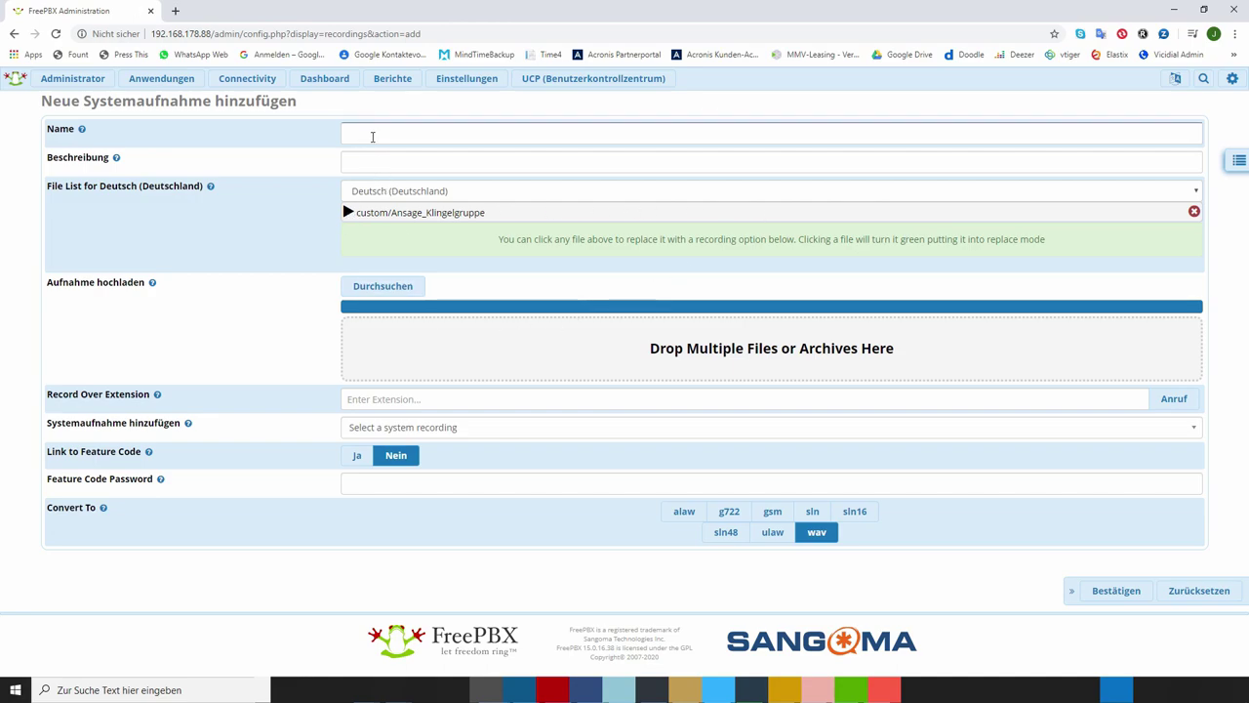
left_click(372, 137)
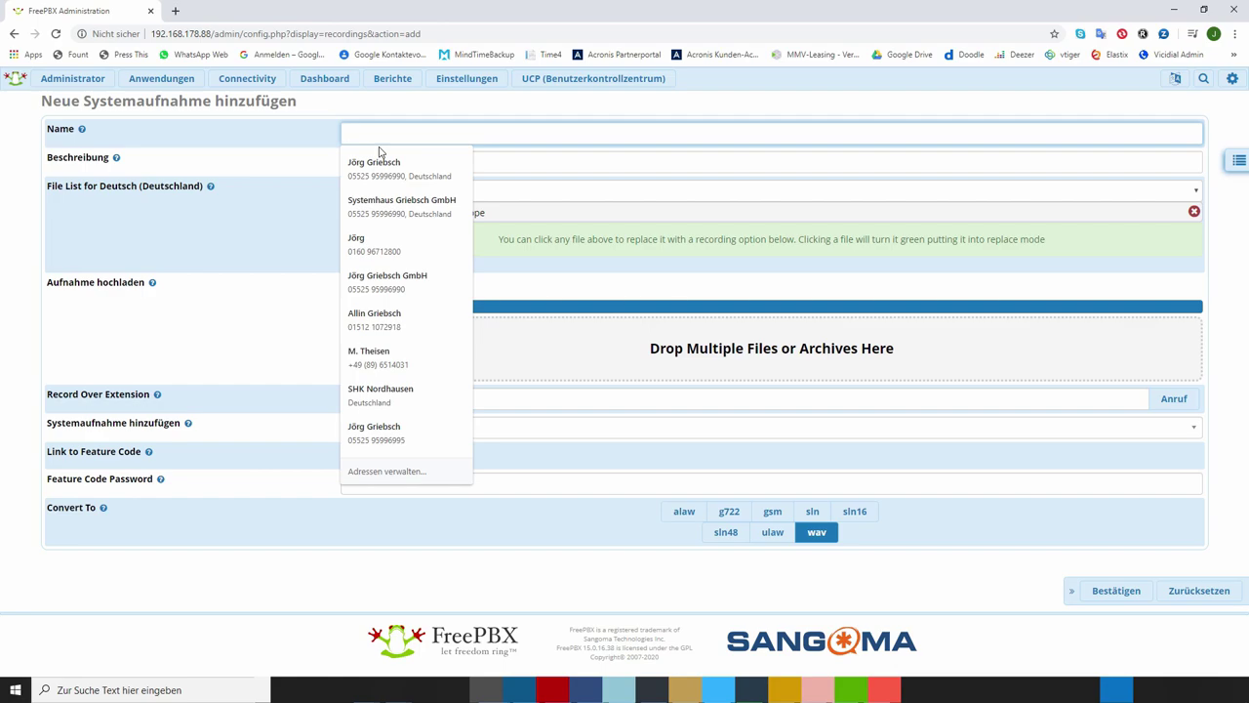
type("Ansage ")
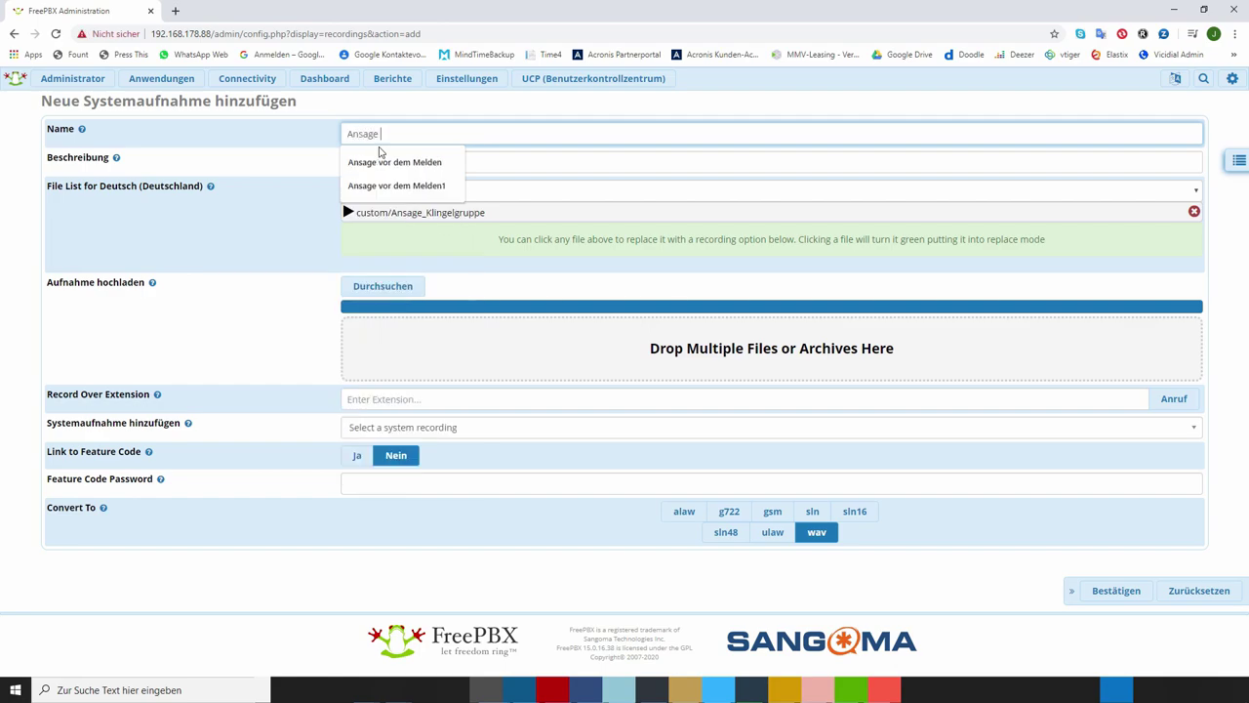
type("Klingelg")
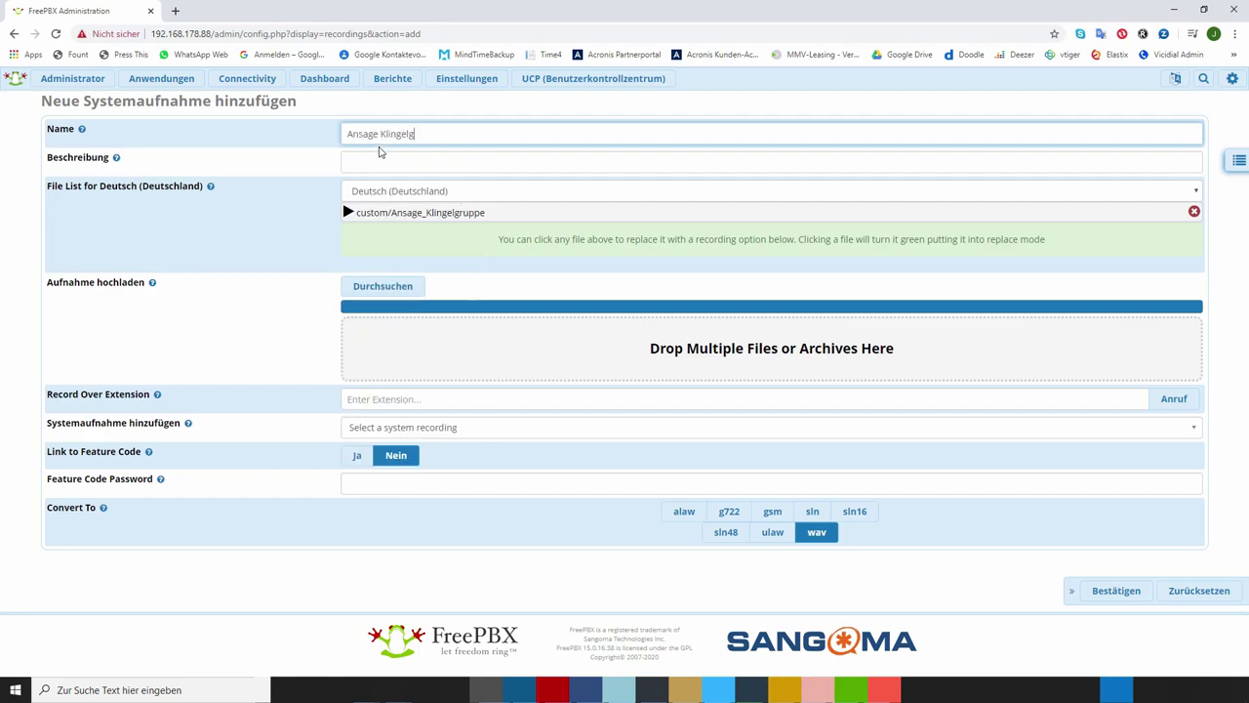
type("ruppe")
Add alaw, g722, gsm, sln, sln16, sln48 and ulaw as conversion formats and save the recording, accepting the media conversion.
mouse_move(179, 426)
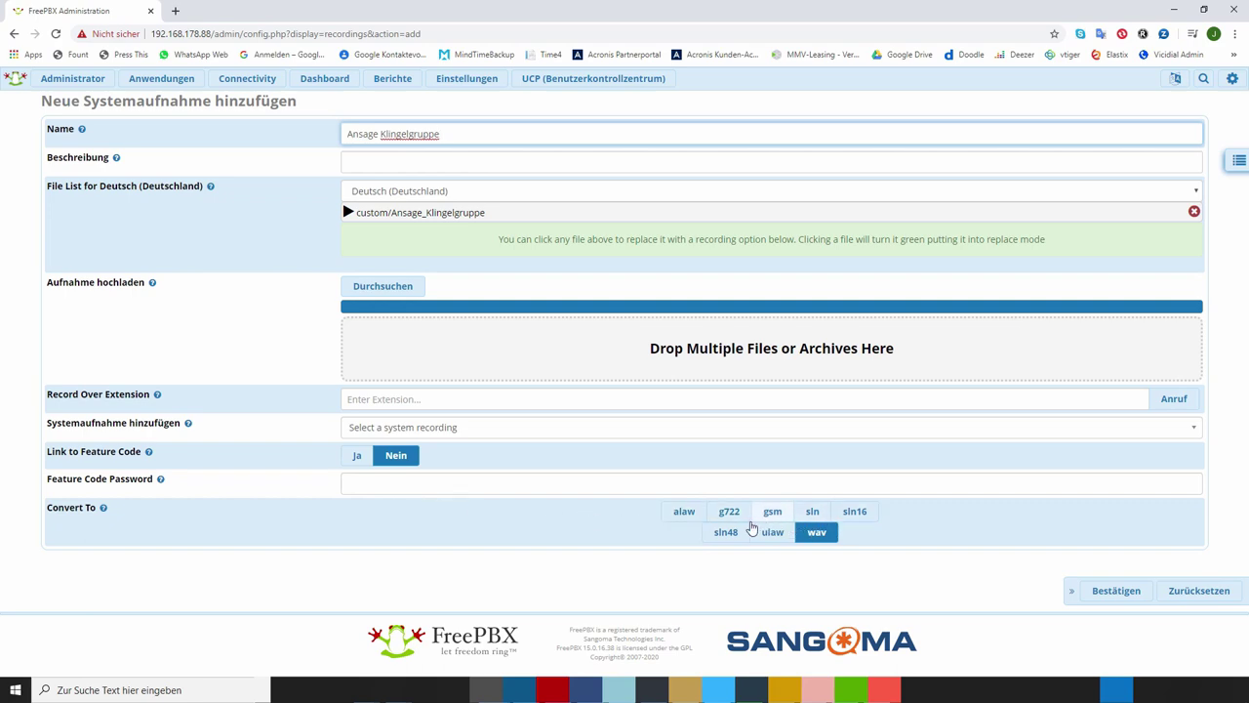
left_click(683, 515)
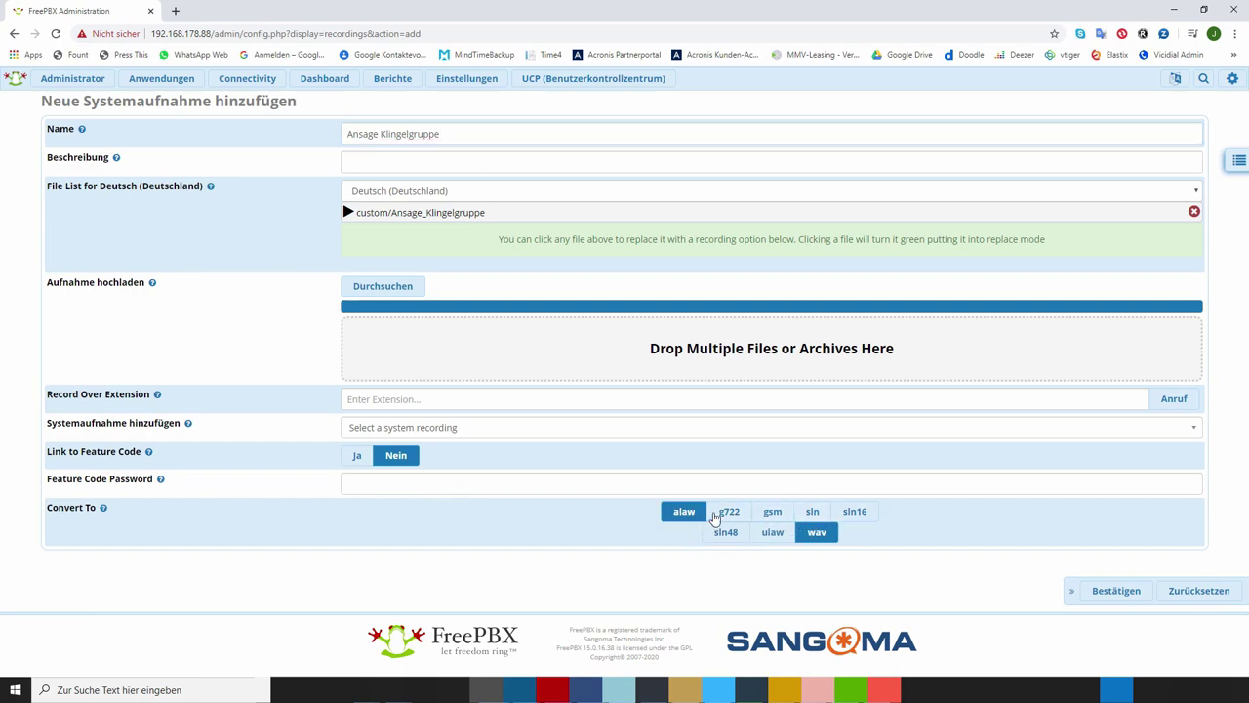
left_click(792, 514)
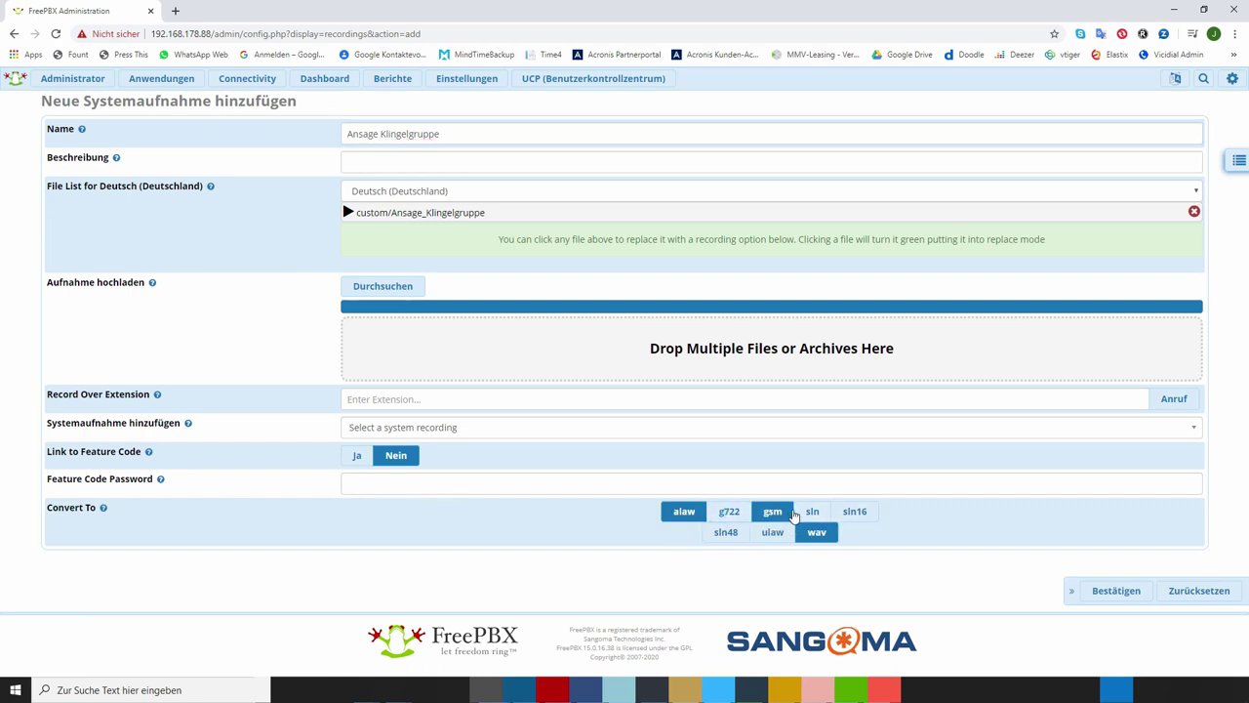
left_click(732, 515)
left_click(818, 514)
left_click(854, 511)
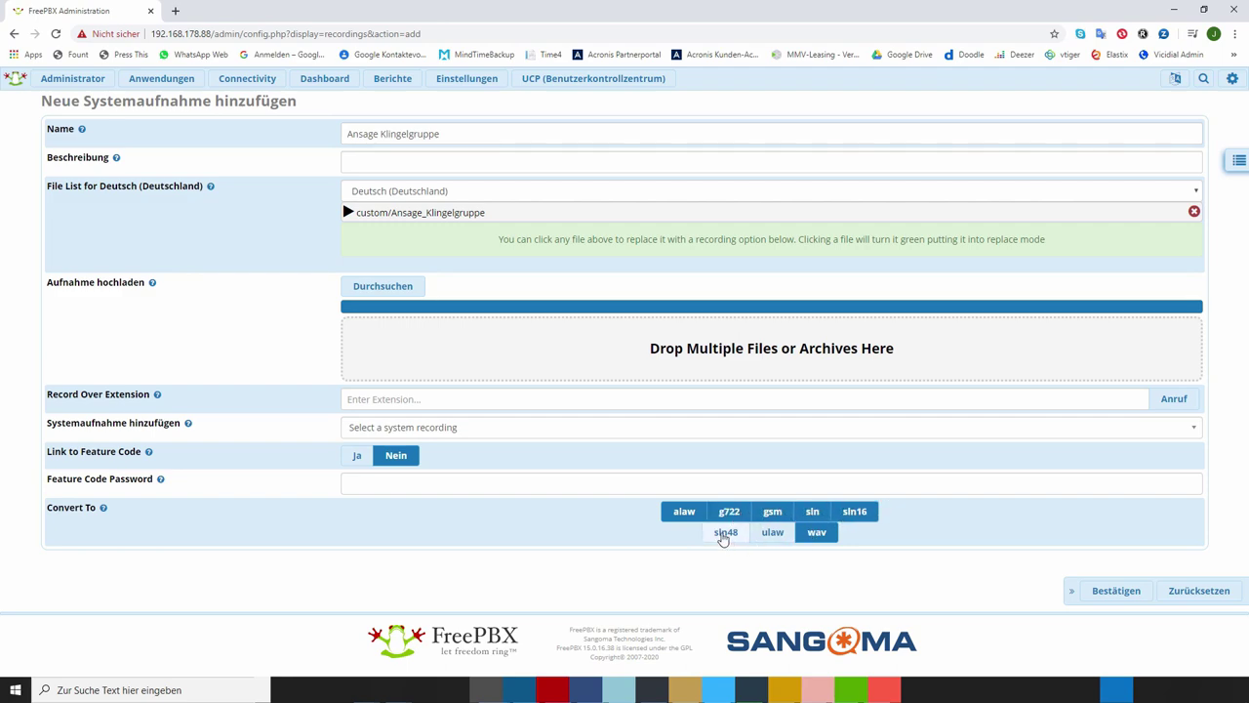
left_click(725, 532)
left_click(771, 532)
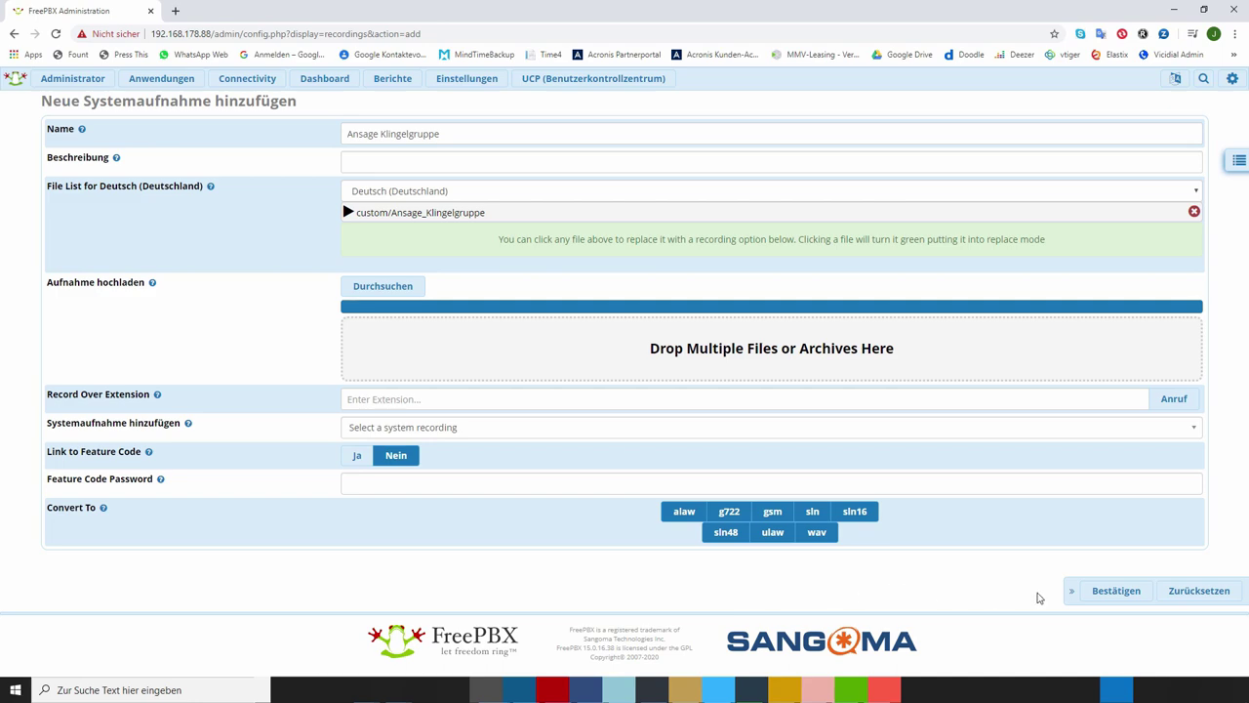
left_click(1112, 597)
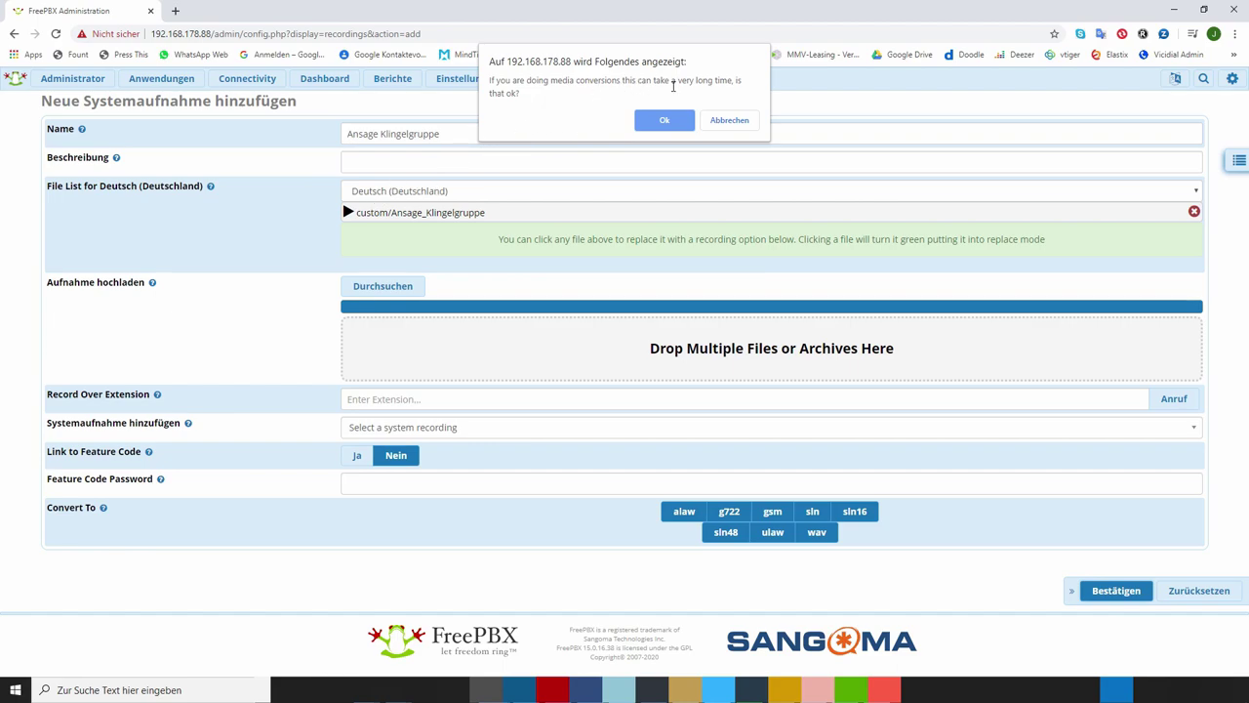
left_click(672, 122)
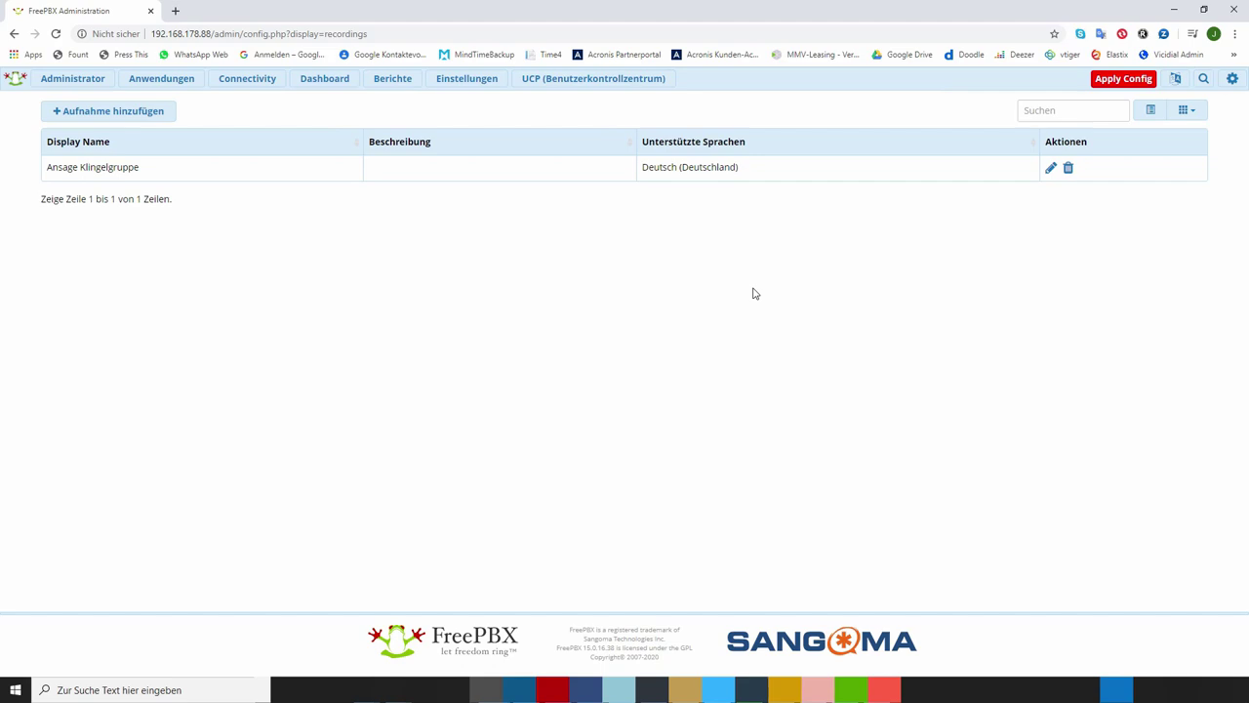
Add another system recording and name it "Ansage Nebenstelle".
left_click(115, 115)
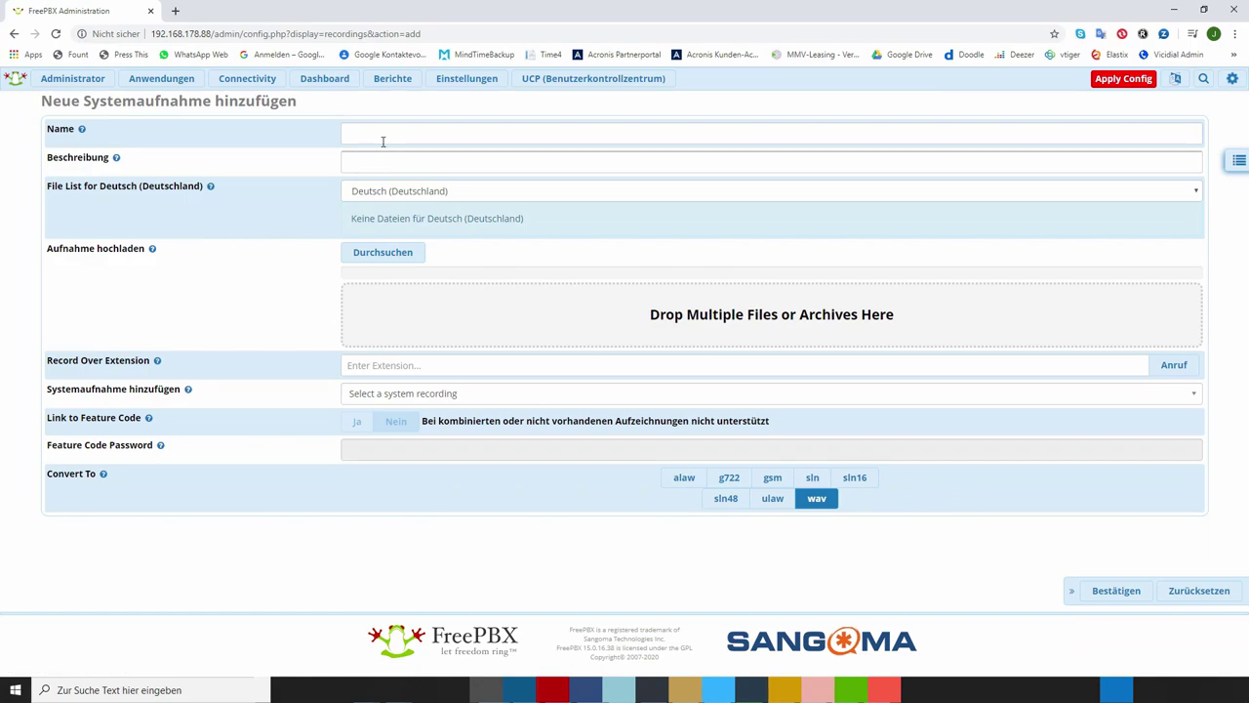
left_click(385, 133)
type("An")
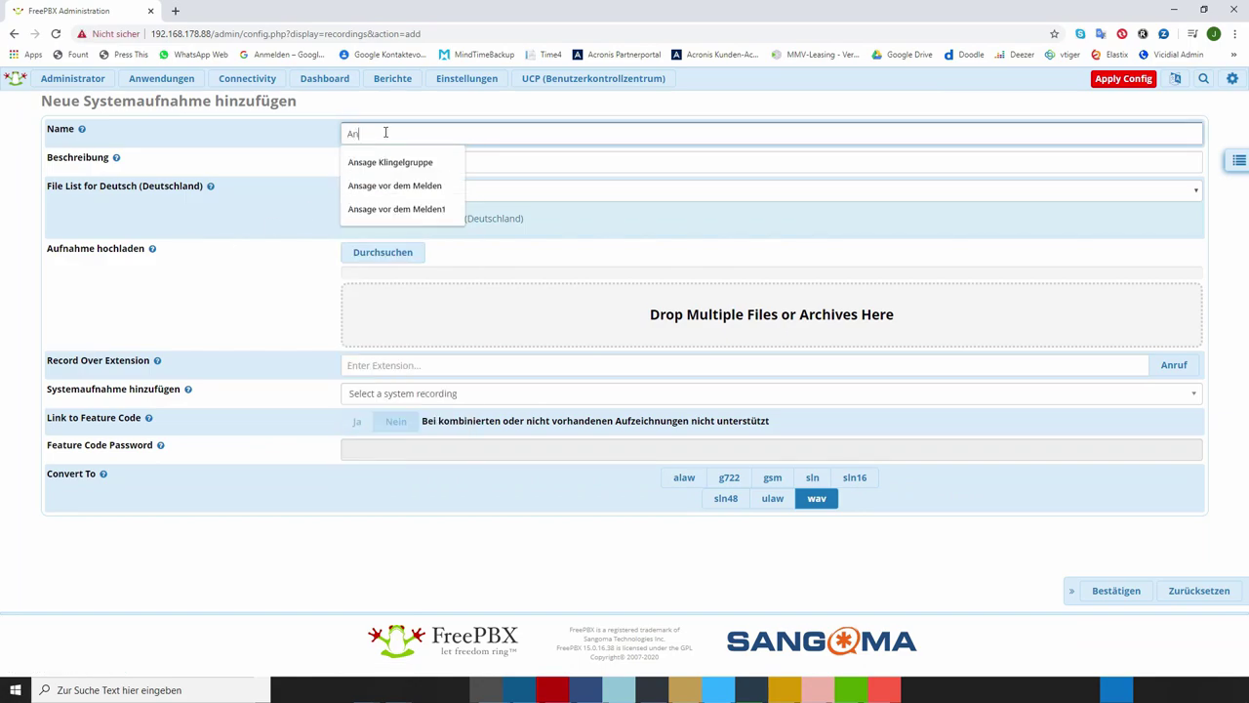
type("sage Nebenstelle")
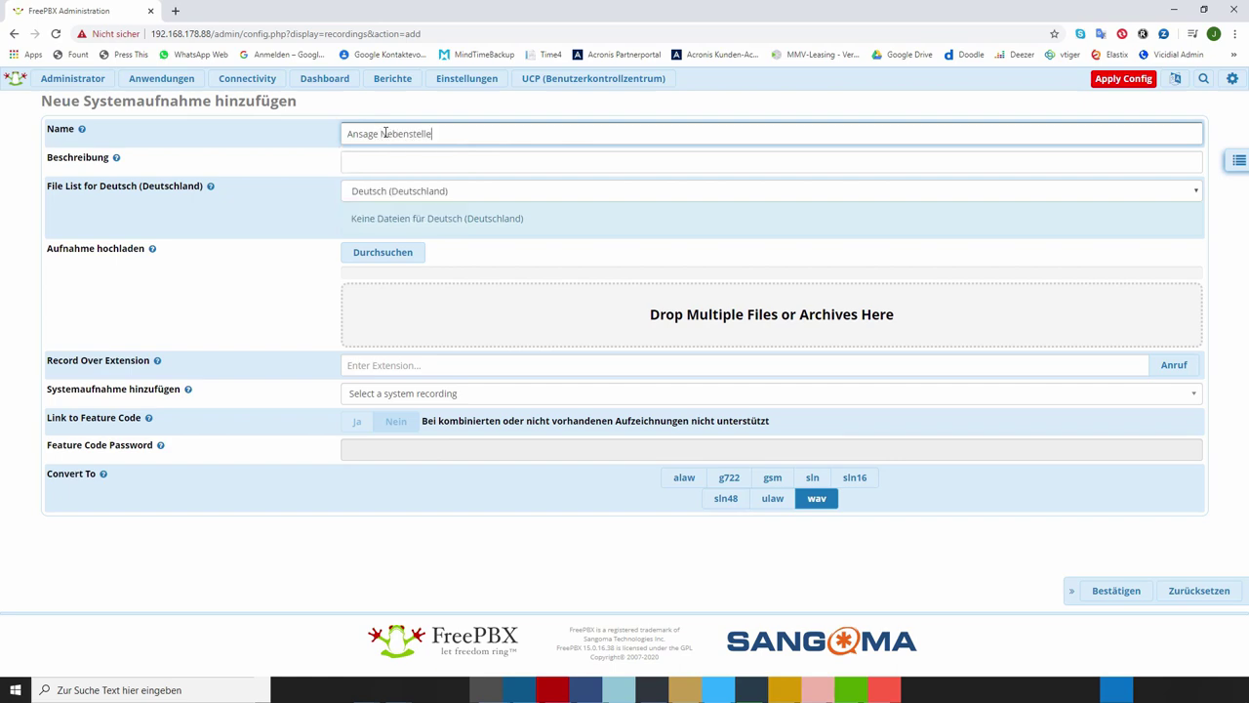
key("Tab")
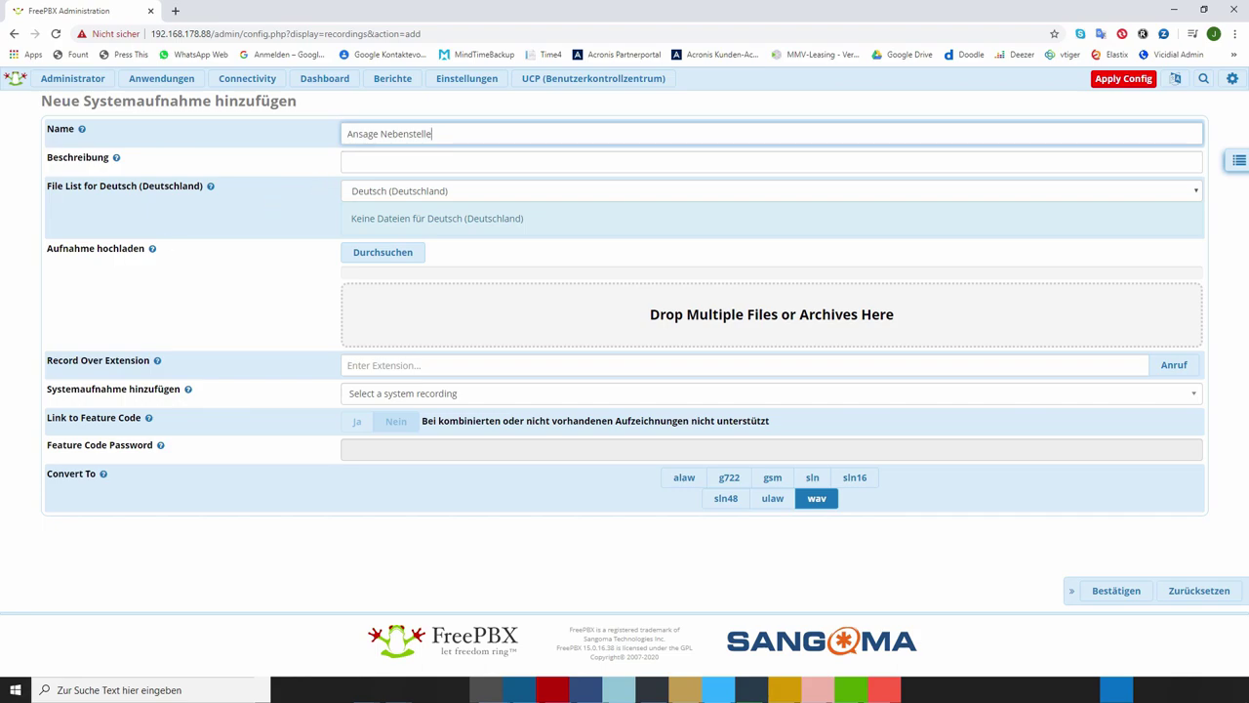
Upload the audio file AnsAGE Nebenstelle.m4a from the file explorer into the recording and play it back.
left_click(353, 690)
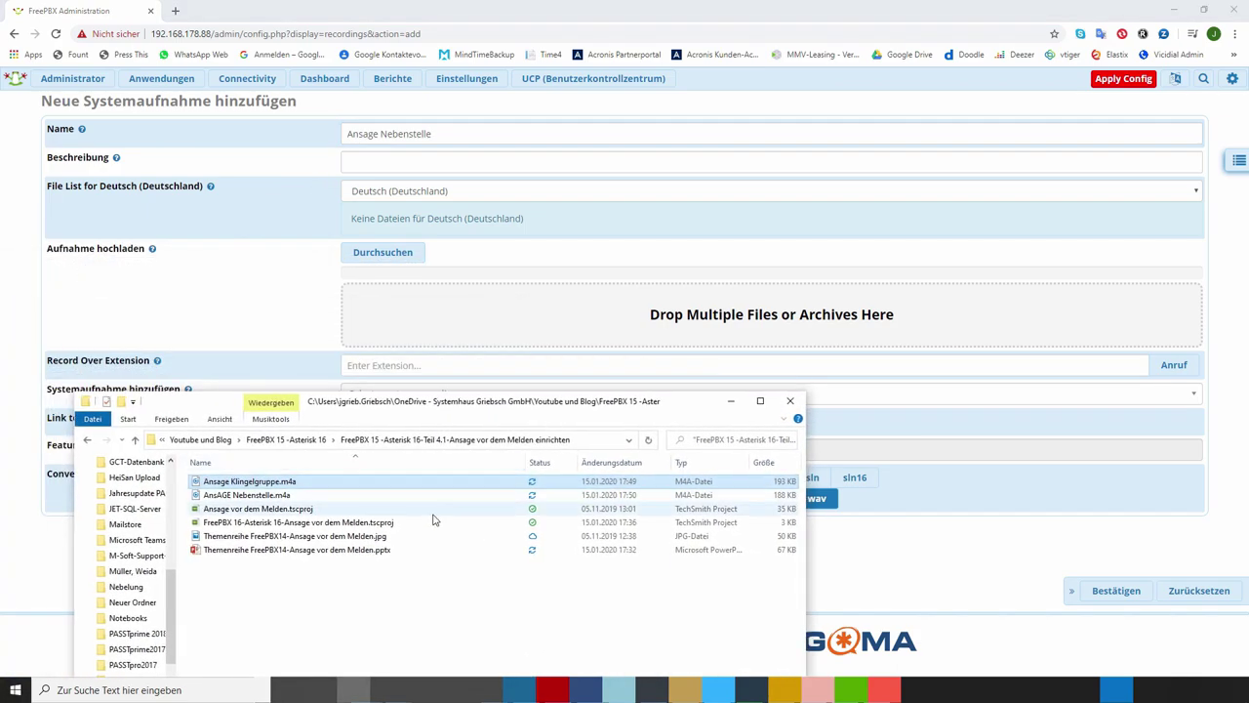
left_click(252, 496)
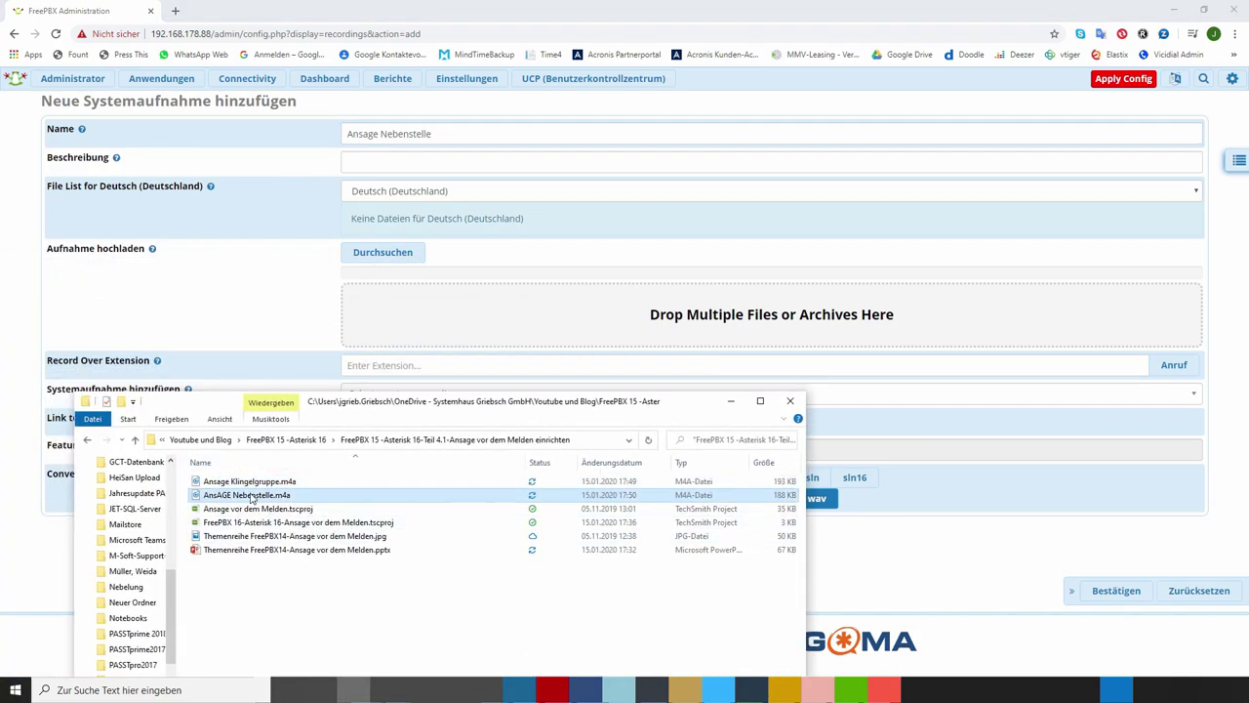
left_click_drag(252, 498, 438, 341)
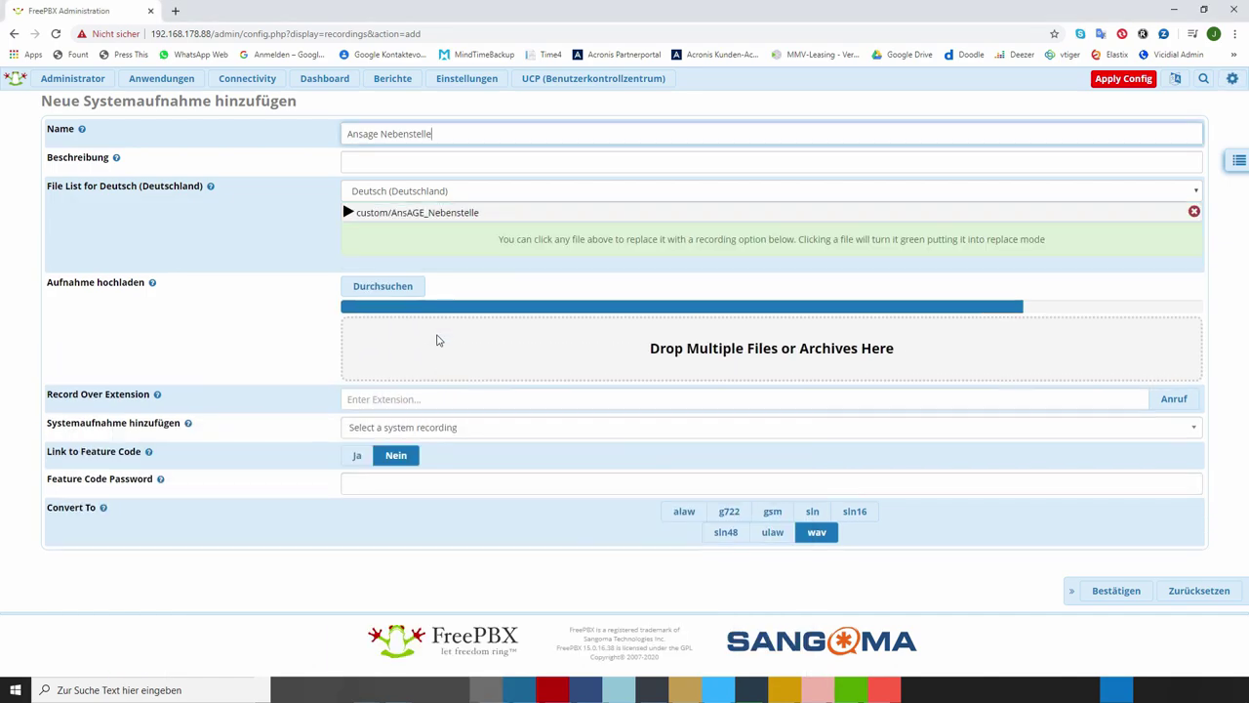
left_click(348, 214)
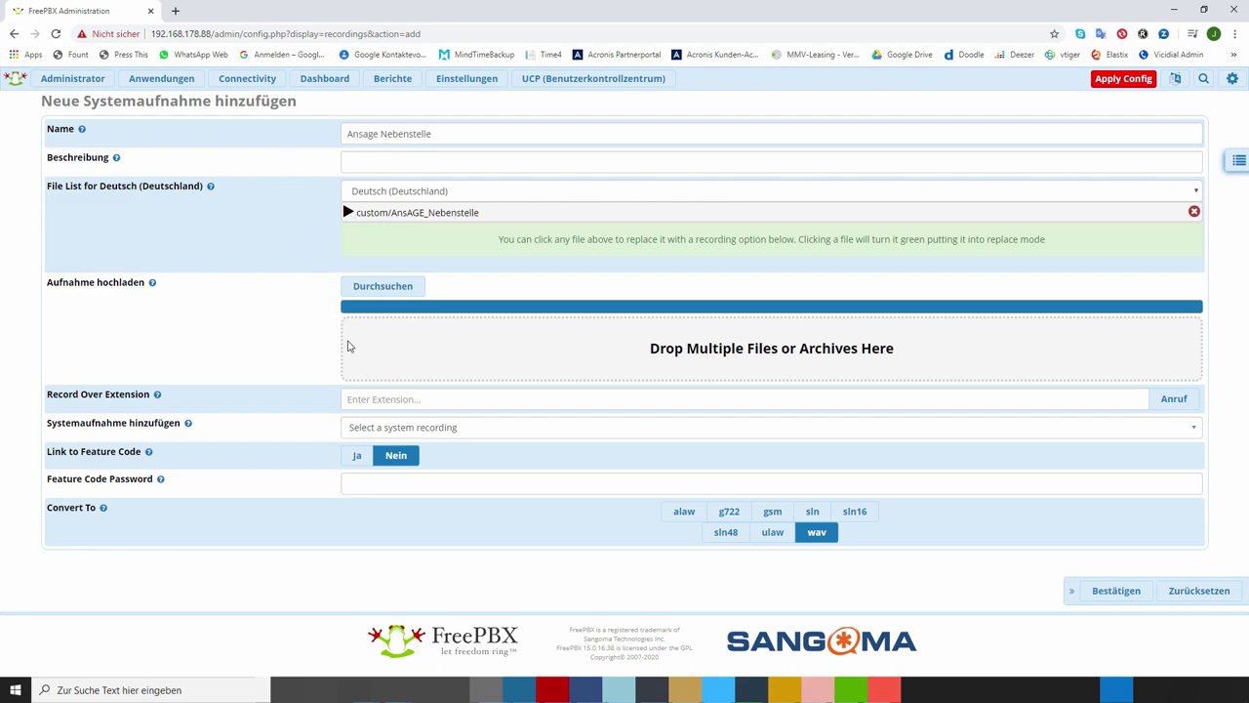
Add alaw, g722, gsm, sln, sln16, sln48 and ulaw as conversion formats for the Ansage Nebenstelle recording.
left_click(684, 513)
left_click(727, 514)
left_click(772, 512)
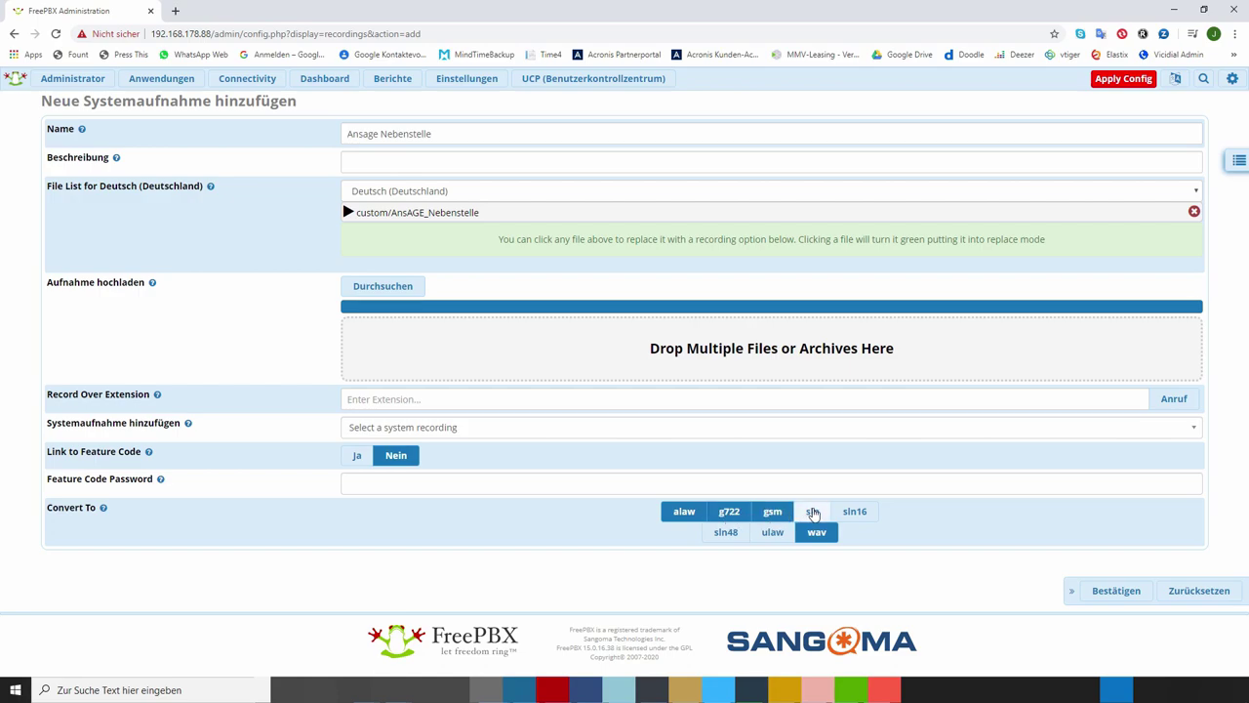
left_click(812, 512)
left_click(855, 514)
left_click(726, 532)
left_click(772, 532)
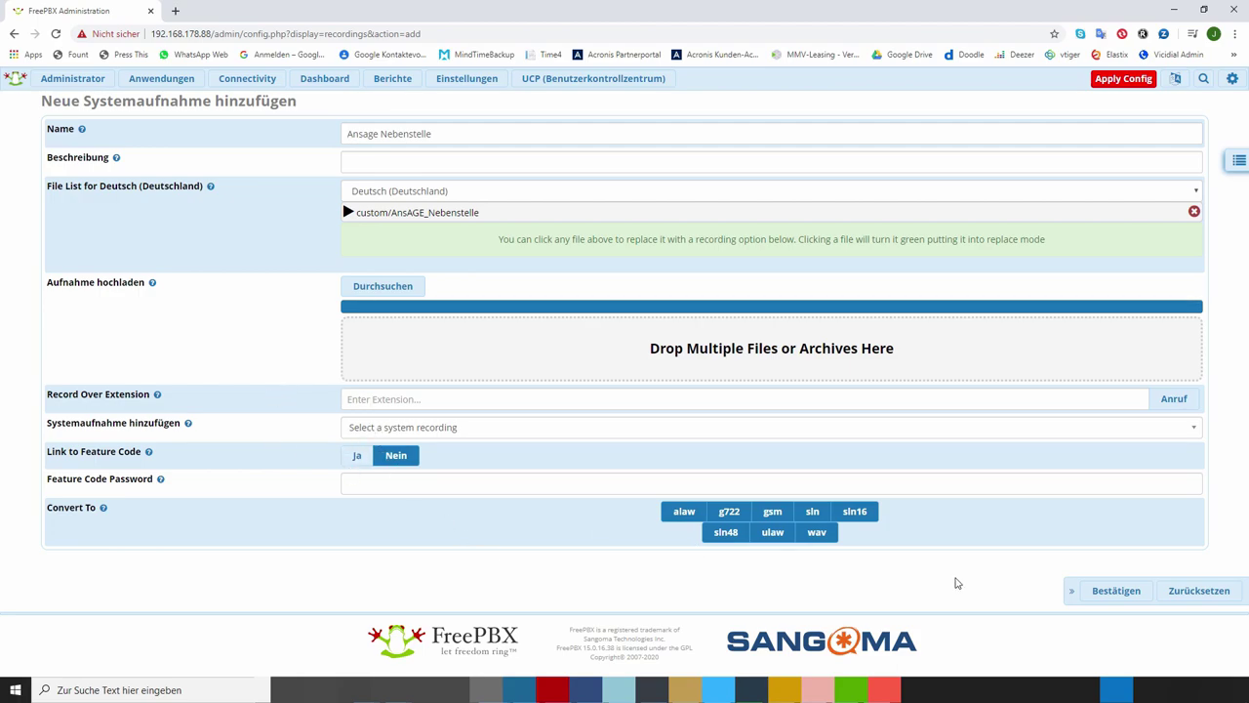
Save the Ansage Nebenstelle recording, accepting the media conversion, and apply the pending configuration changes.
left_click(1113, 591)
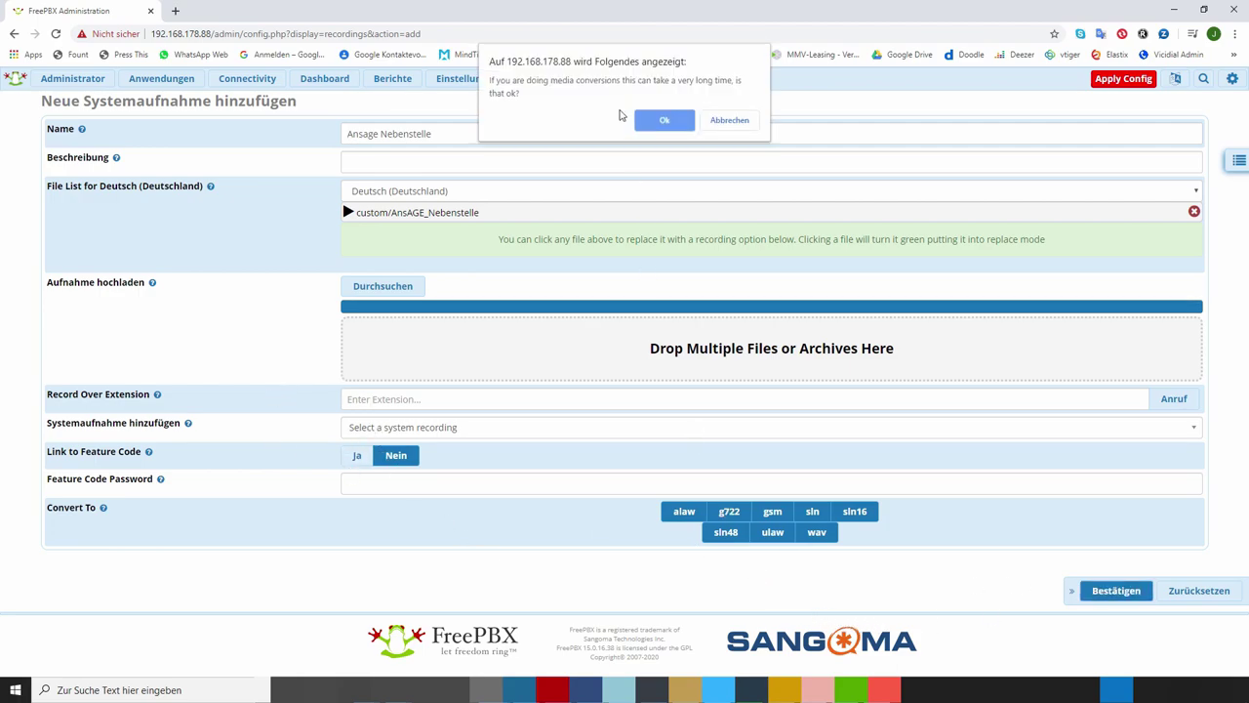
left_click(655, 119)
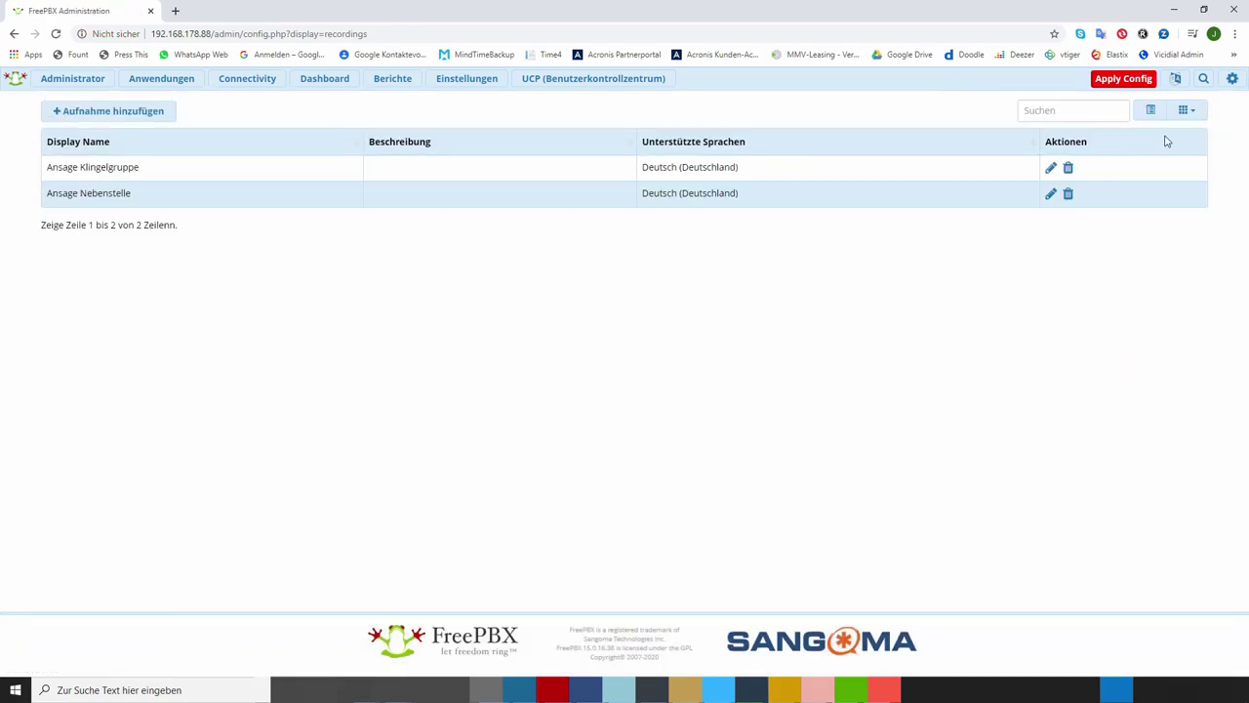
left_click(1120, 82)
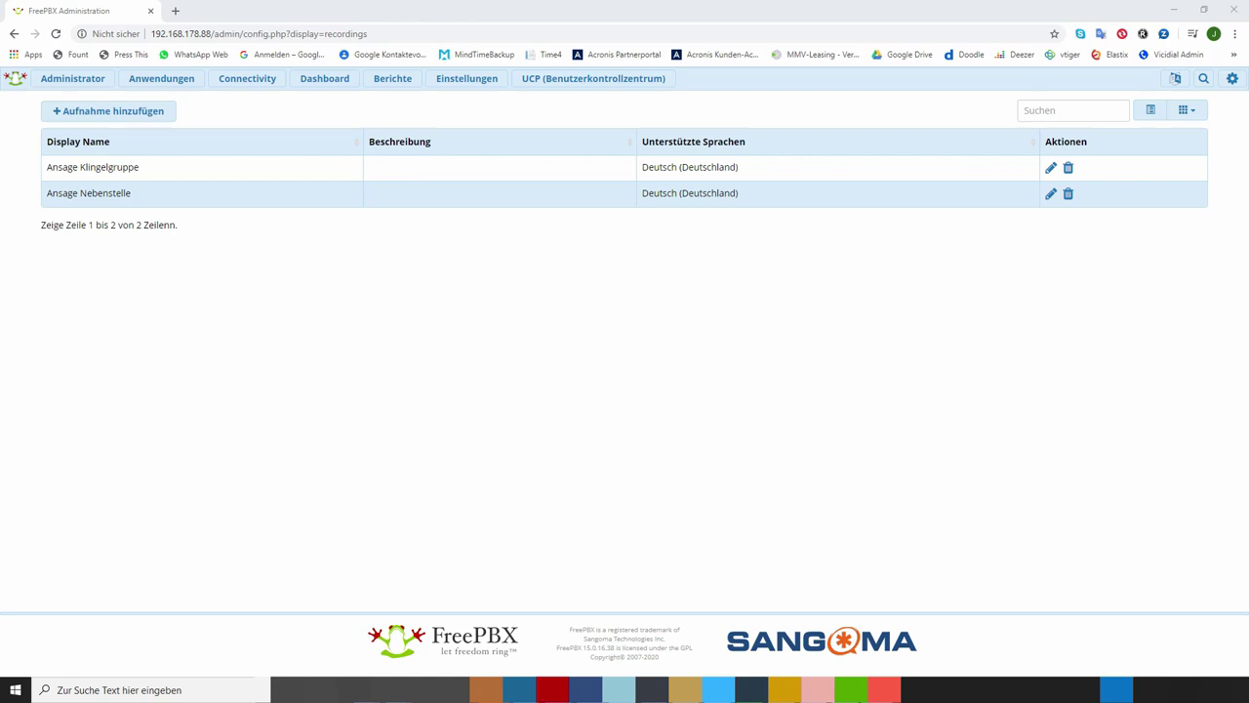
Open the announcements (Ansagen) application and start adding a new announcement.
mouse_move(168, 82)
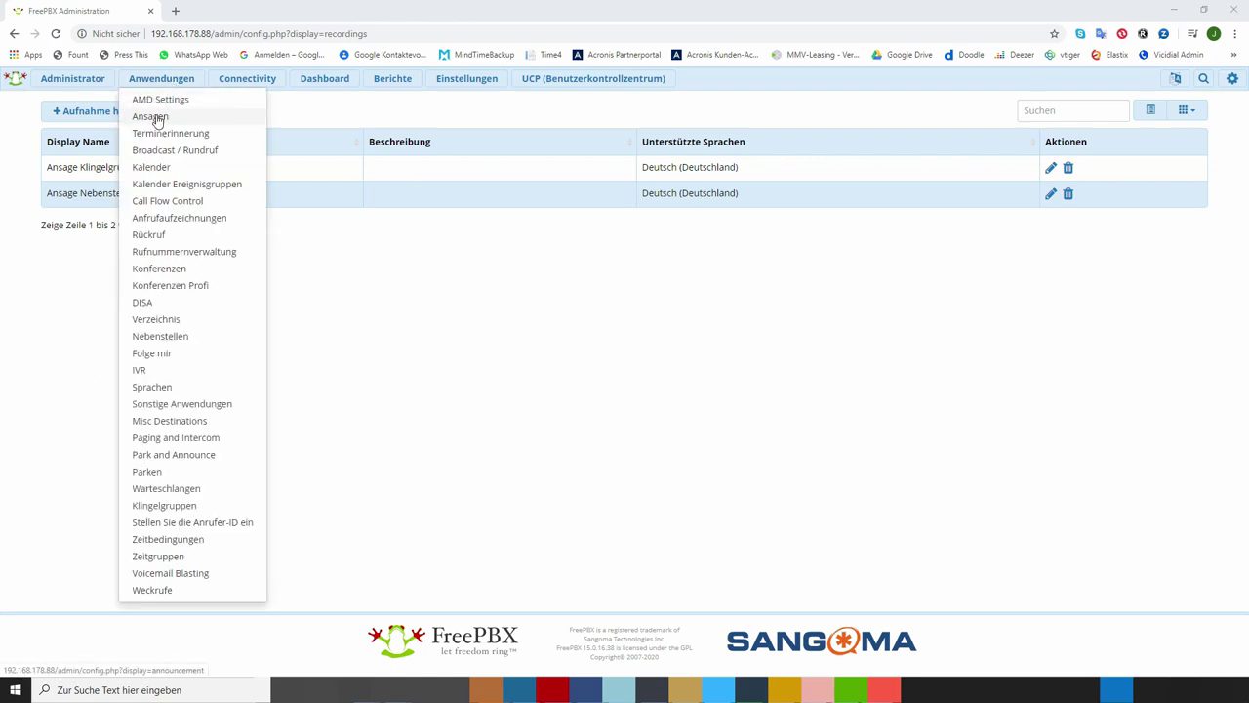
left_click(154, 118)
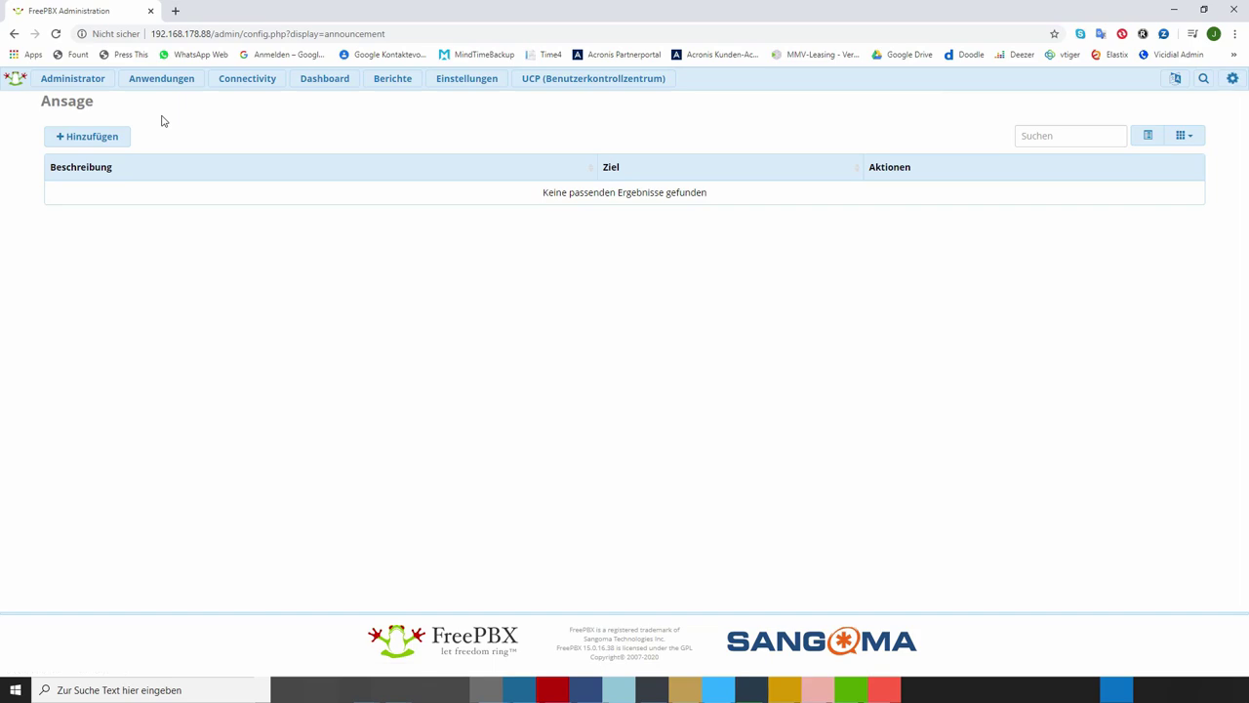
left_click(97, 140)
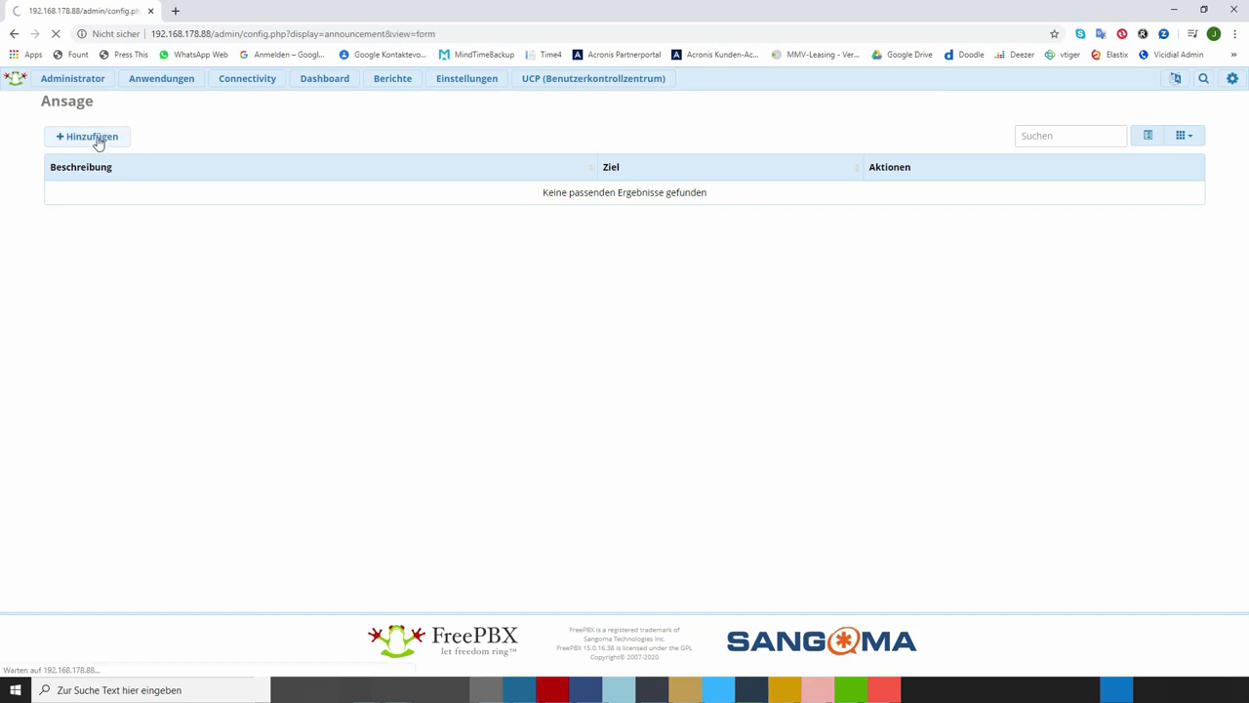
Enter Ansage Nebenstelle as the new announcement's description and choose the Ansage Nebenstelle recording for it.
left_click(370, 128)
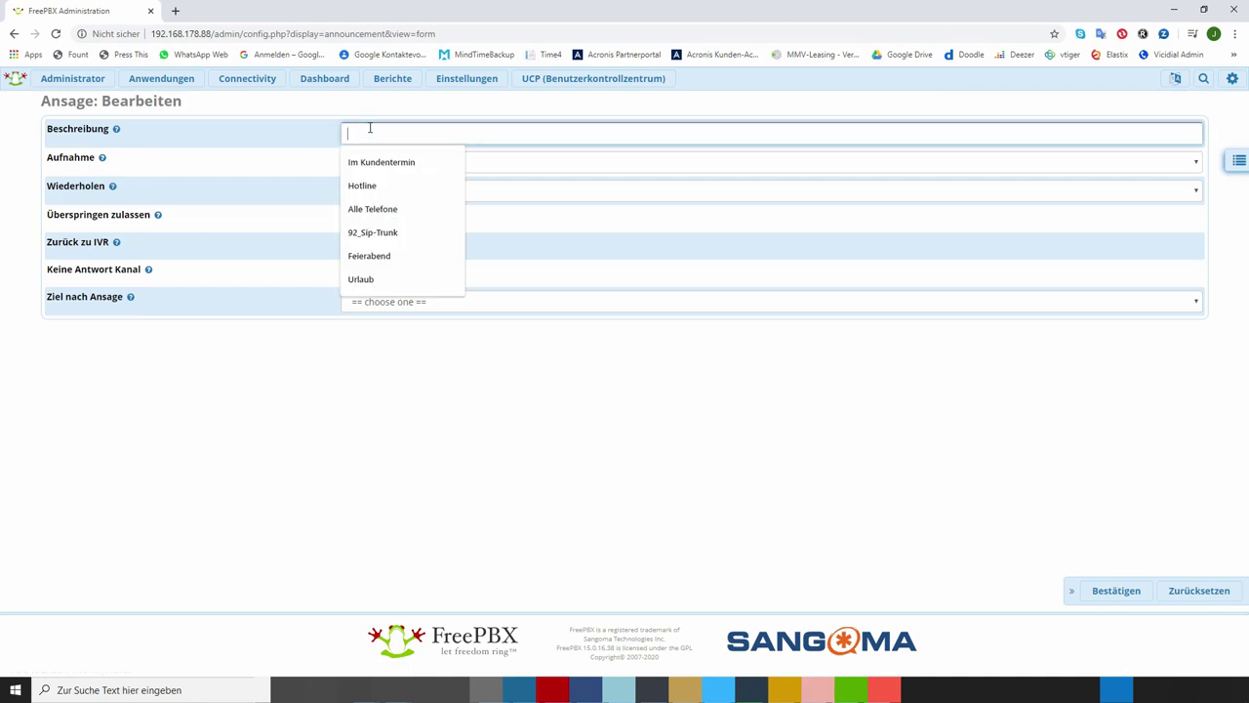
type("Ansage")
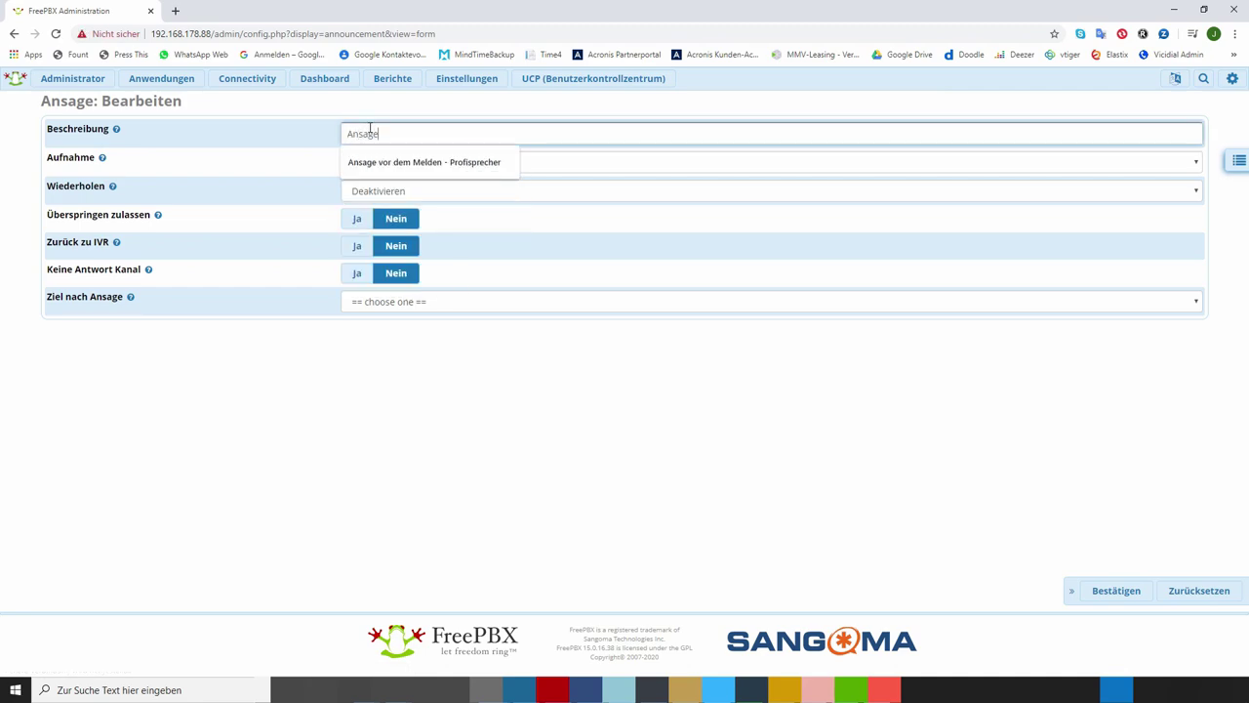
type(" Neb")
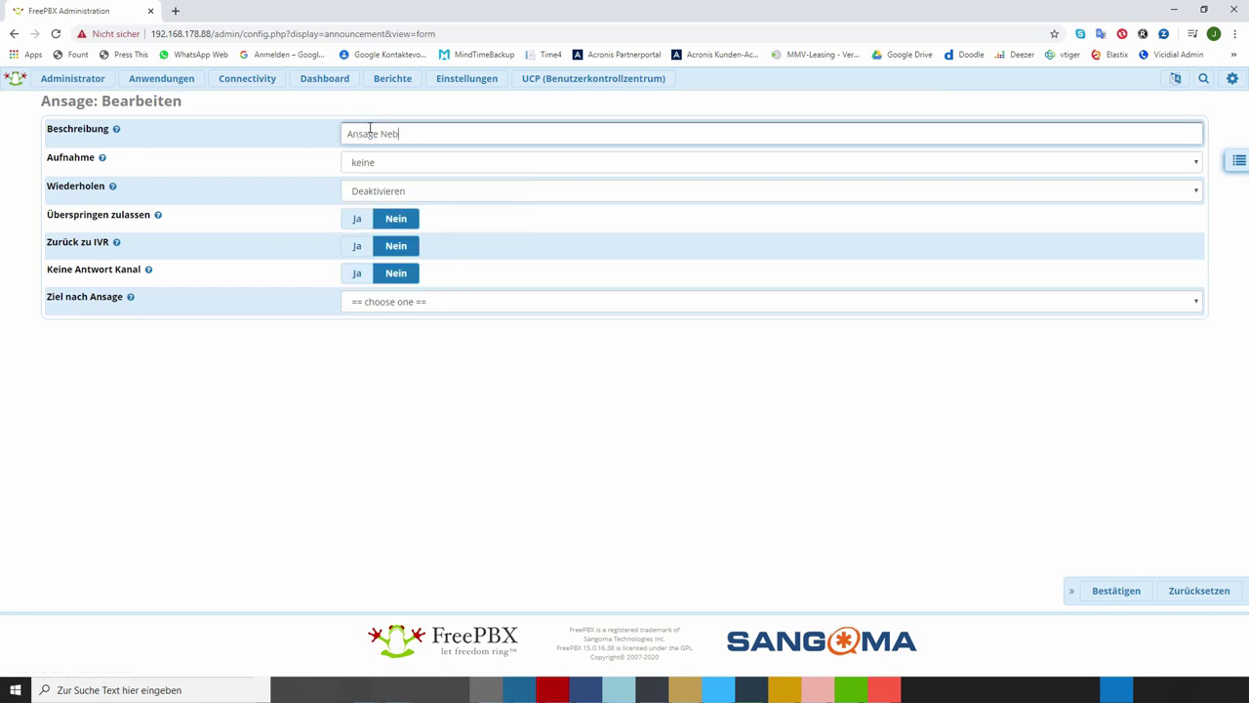
type("enstelle")
left_click(1200, 163)
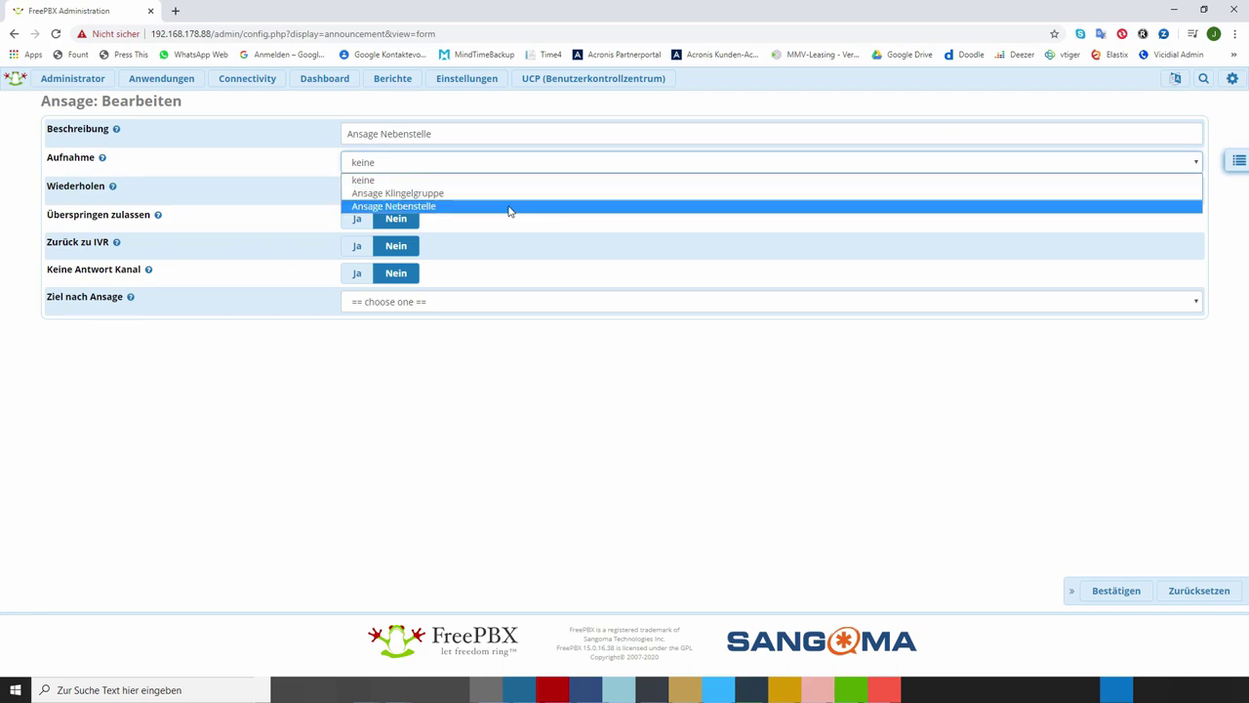
left_click(390, 209)
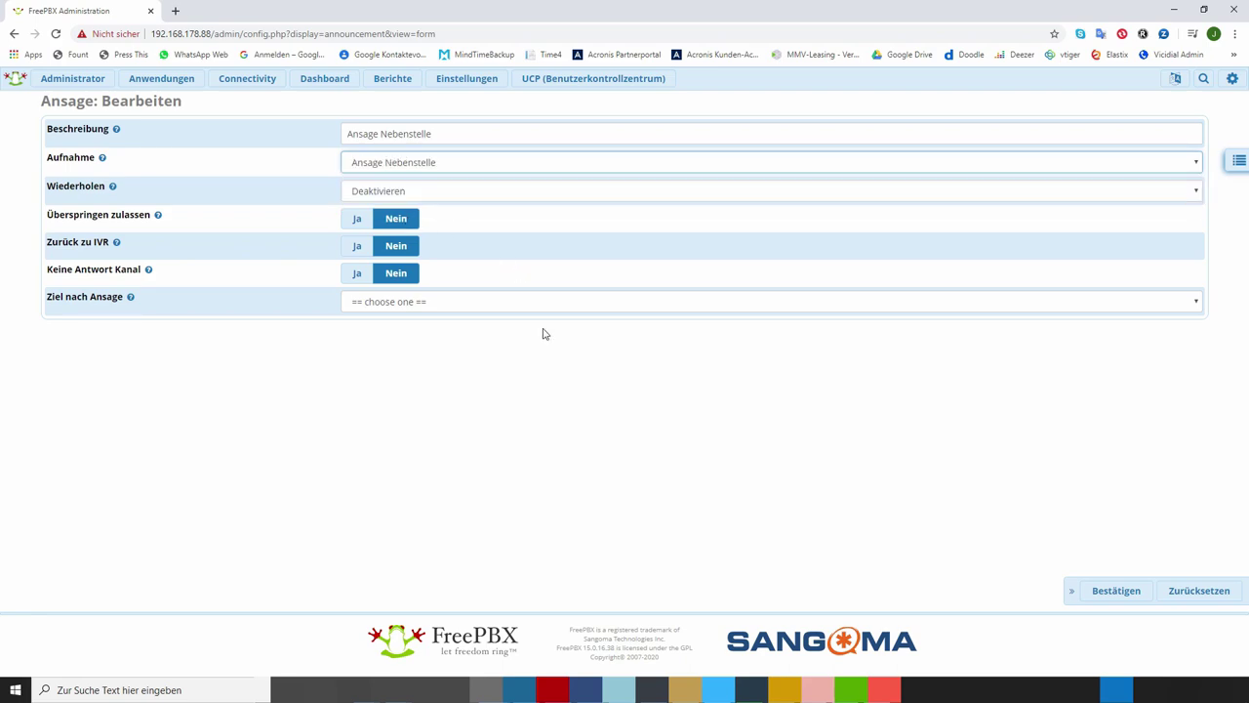
Set the destination after the announcement to Nebenstellen, extension 80, then submit the announcement and apply the pending configuration.
left_click(384, 309)
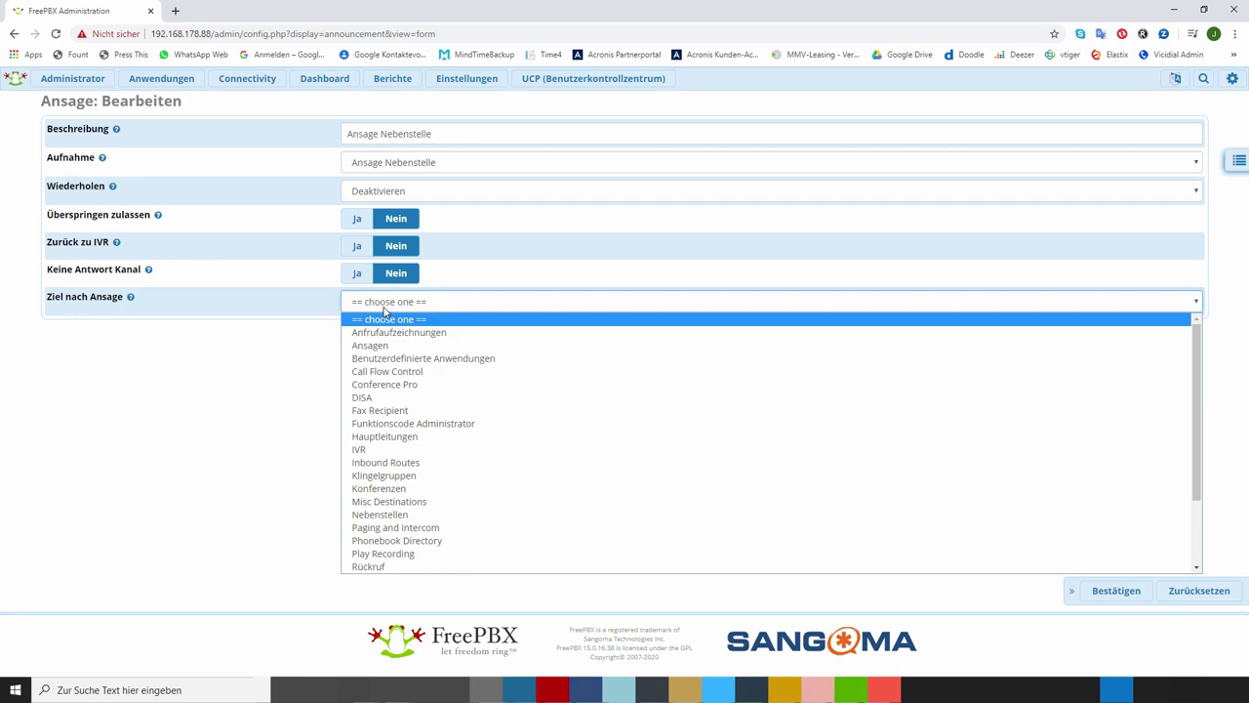
left_click(379, 515)
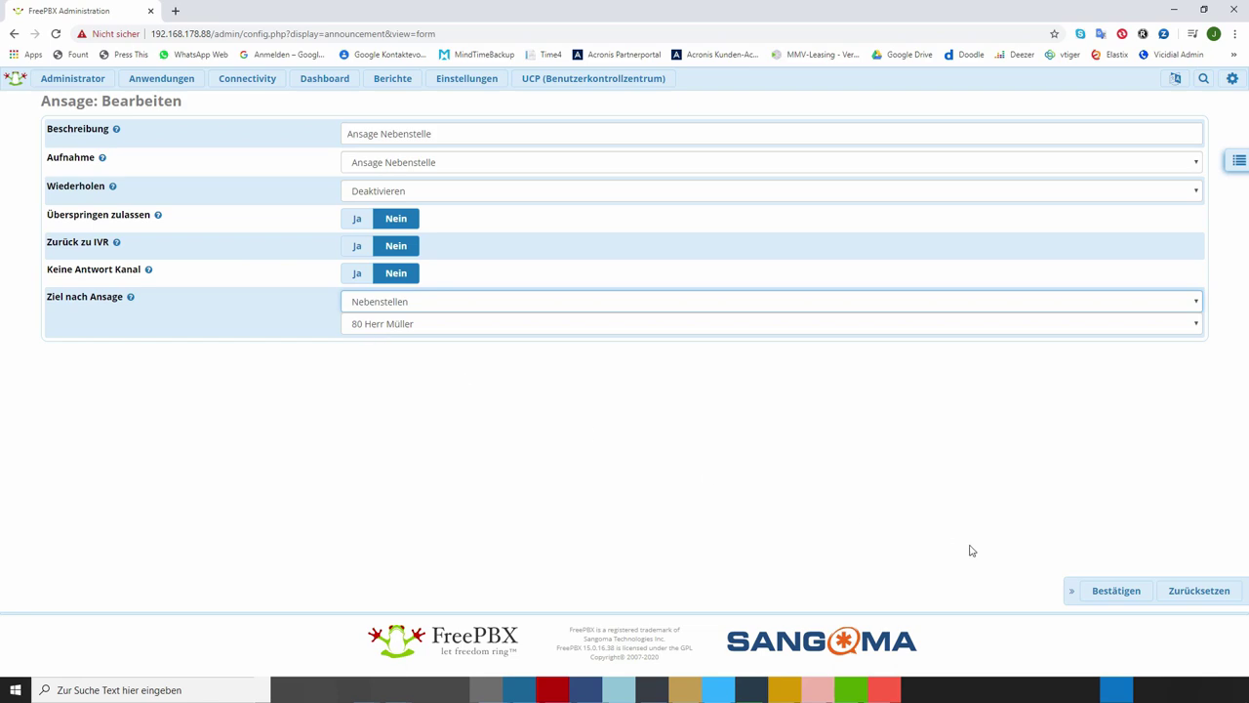
left_click(1097, 591)
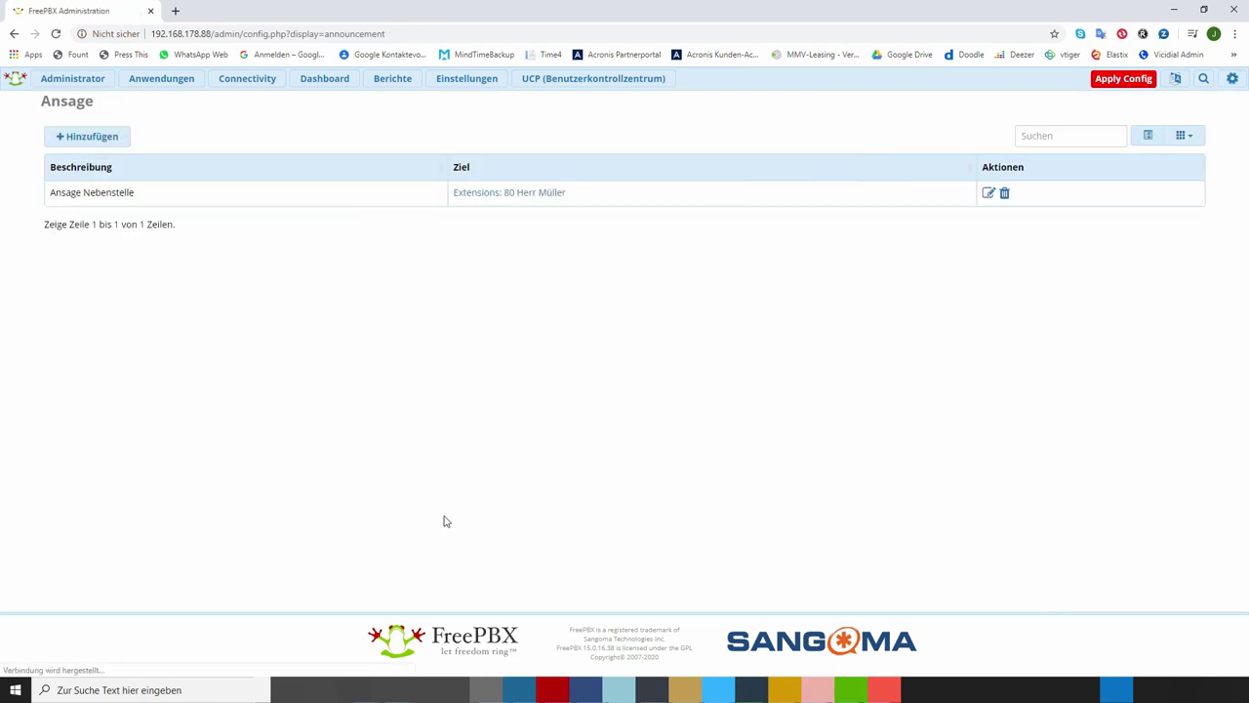
left_click(1113, 86)
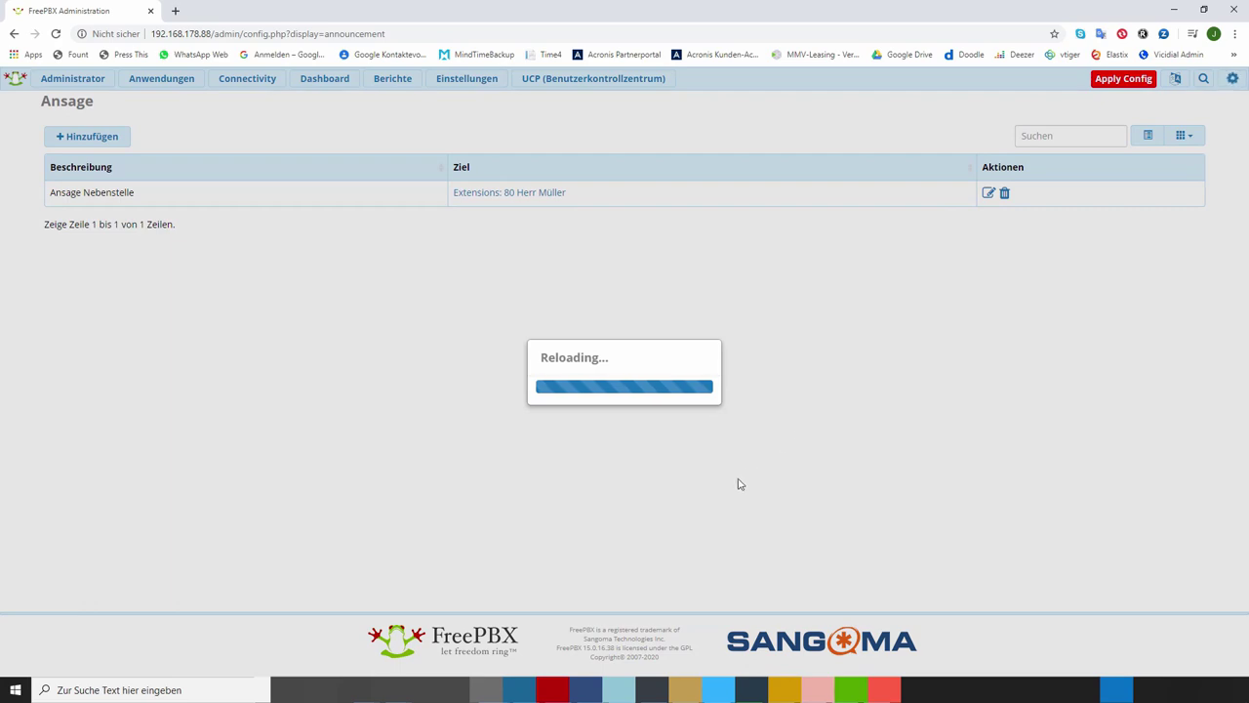